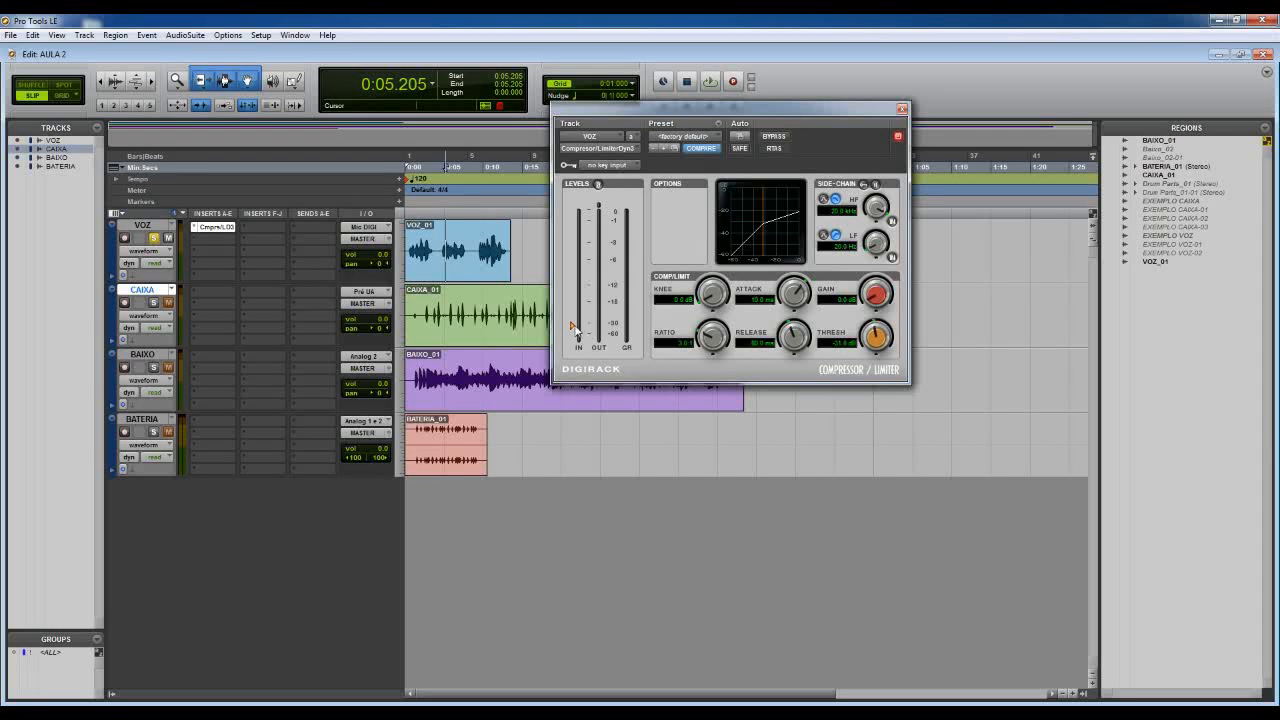
Step: Raise the VOZ compressor's threshold to about -2.7 dB and play the last vocal phrase, from about 0:08.96 to the region's end
{"action": "left_click_drag", "start_coordinate": [573, 326], "coordinate": [581, 243]}
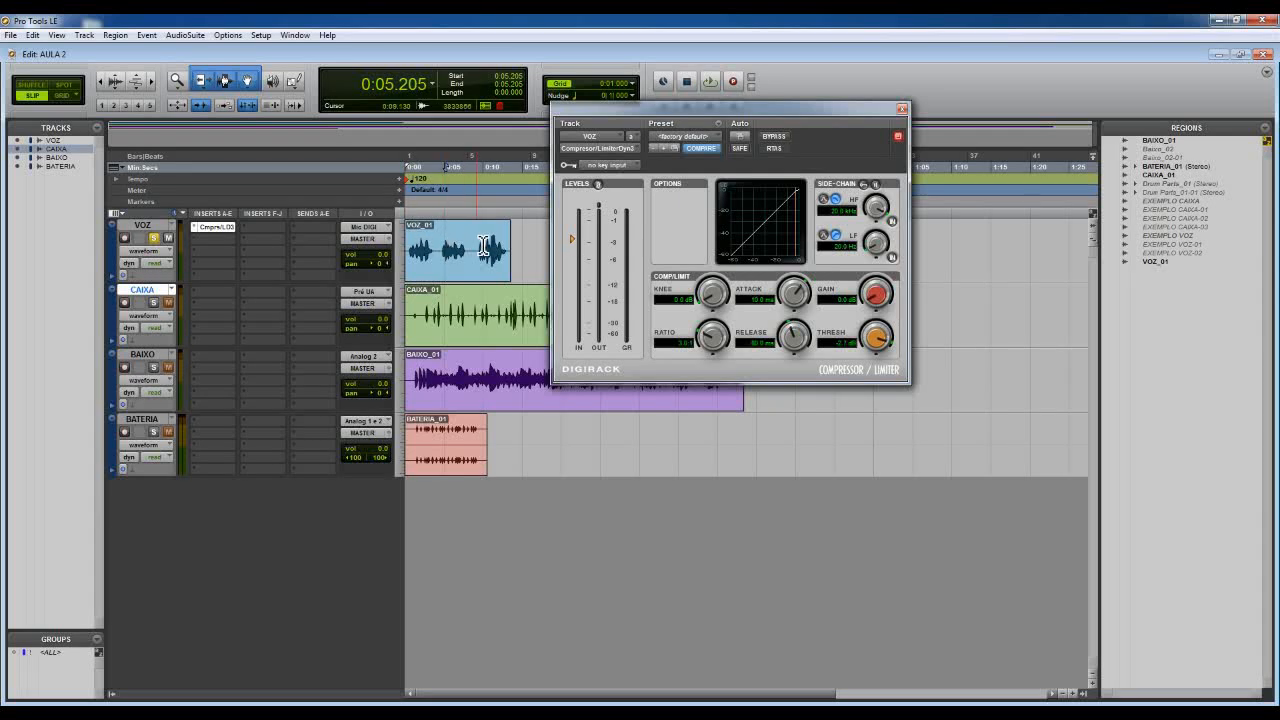
{"action": "left_click_drag", "start_coordinate": [475, 244], "coordinate": [511, 241]}
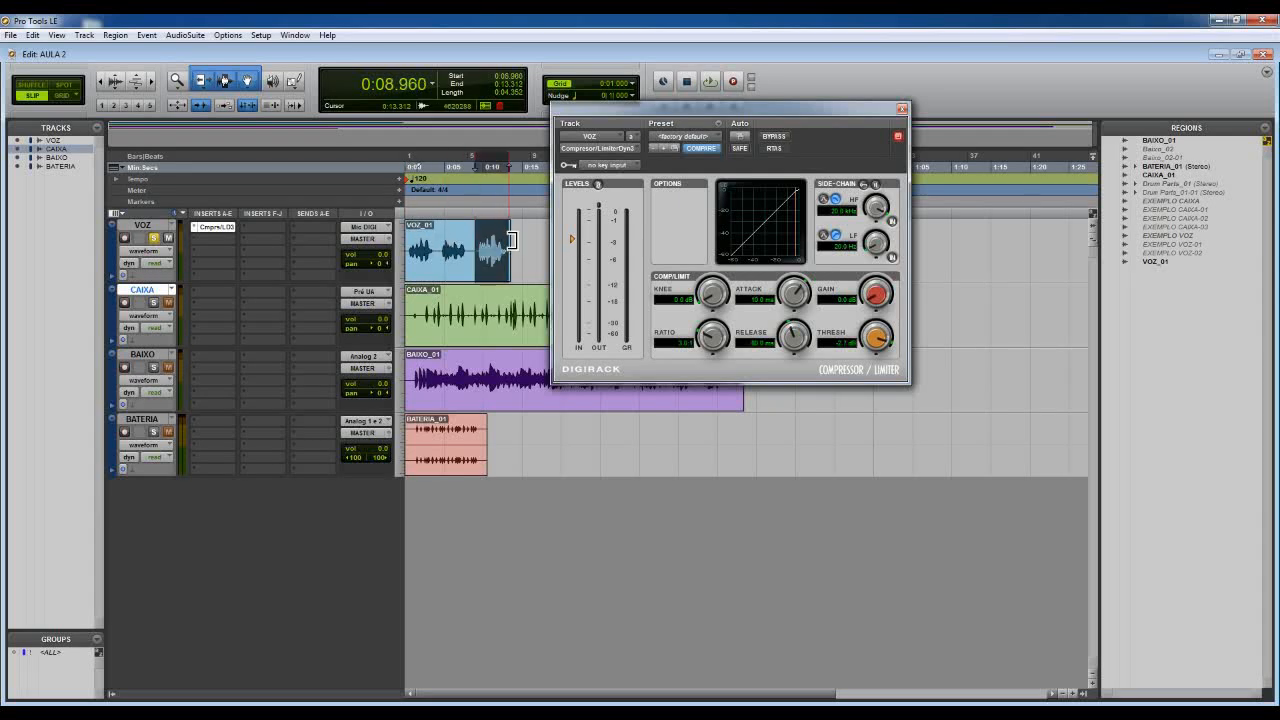
{"action": "key", "text": "space"}
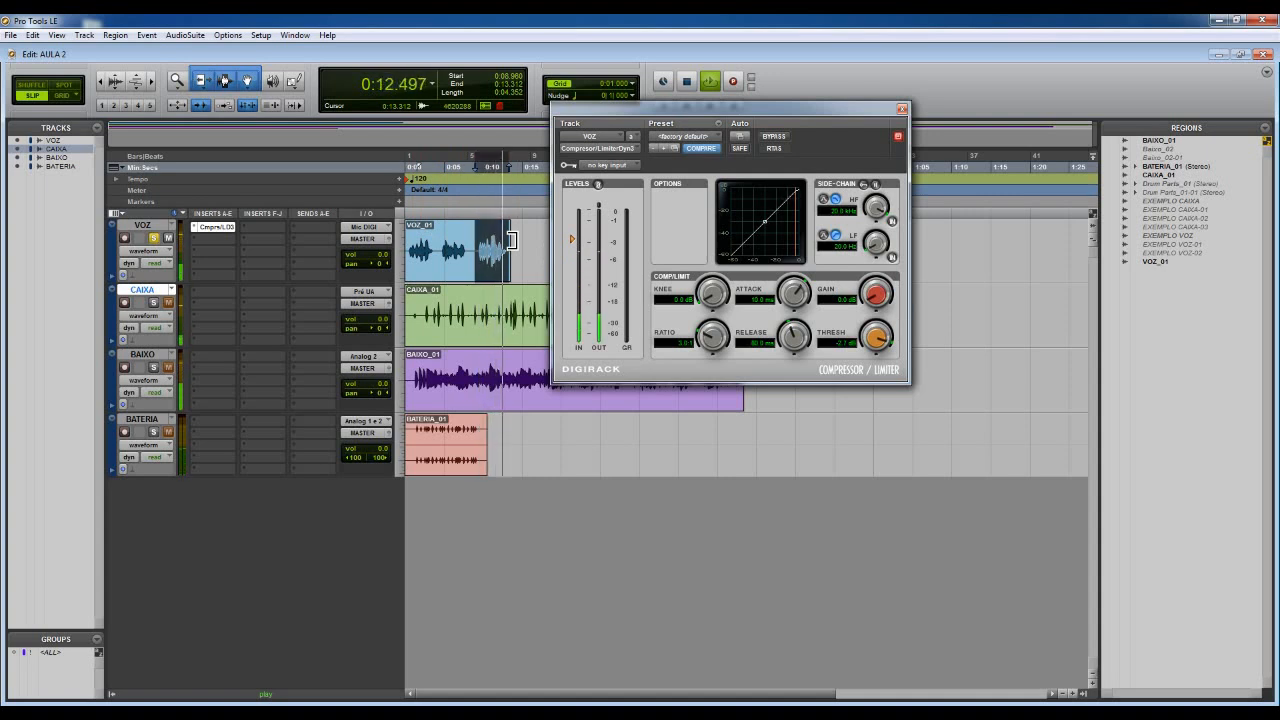
{"action": "key", "text": "space"}
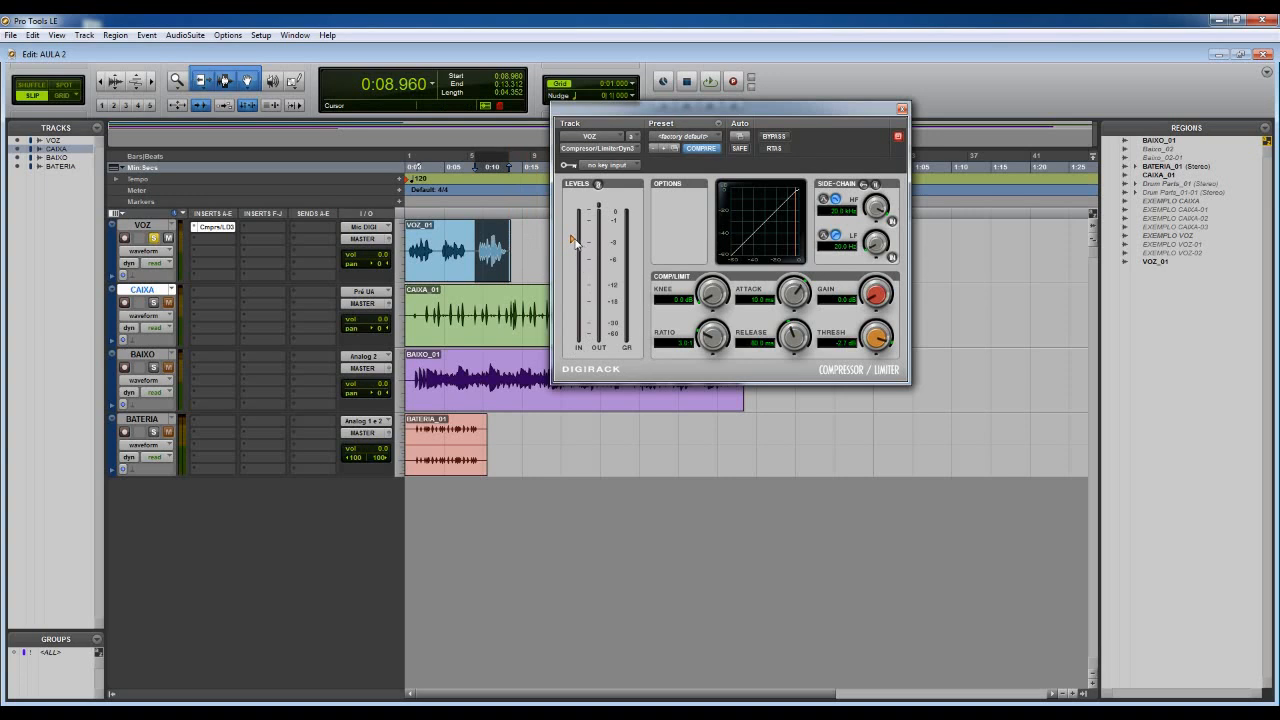
Step: Lower the VOZ compressor's threshold to about -30 dB and play the selected vocal phrase twice
{"action": "left_click_drag", "start_coordinate": [573, 241], "coordinate": [574, 327]}
{"action": "key", "text": "space"}
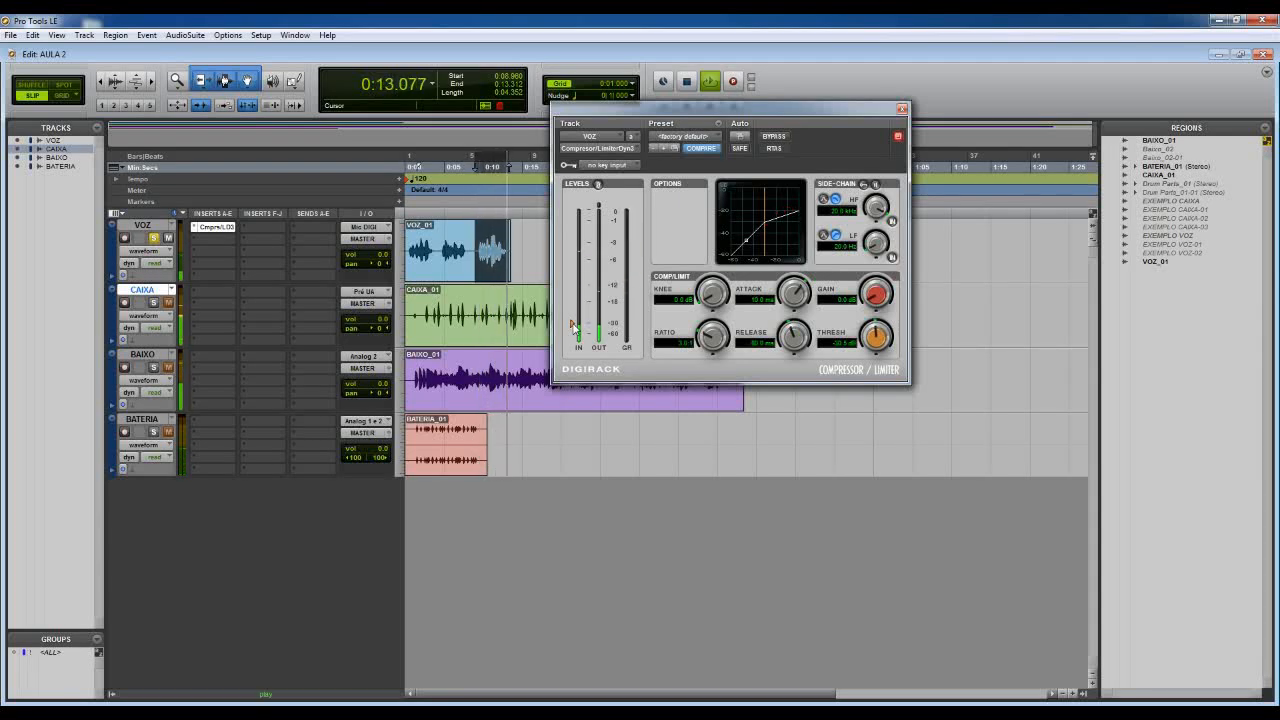
{"action": "key", "text": "space"}
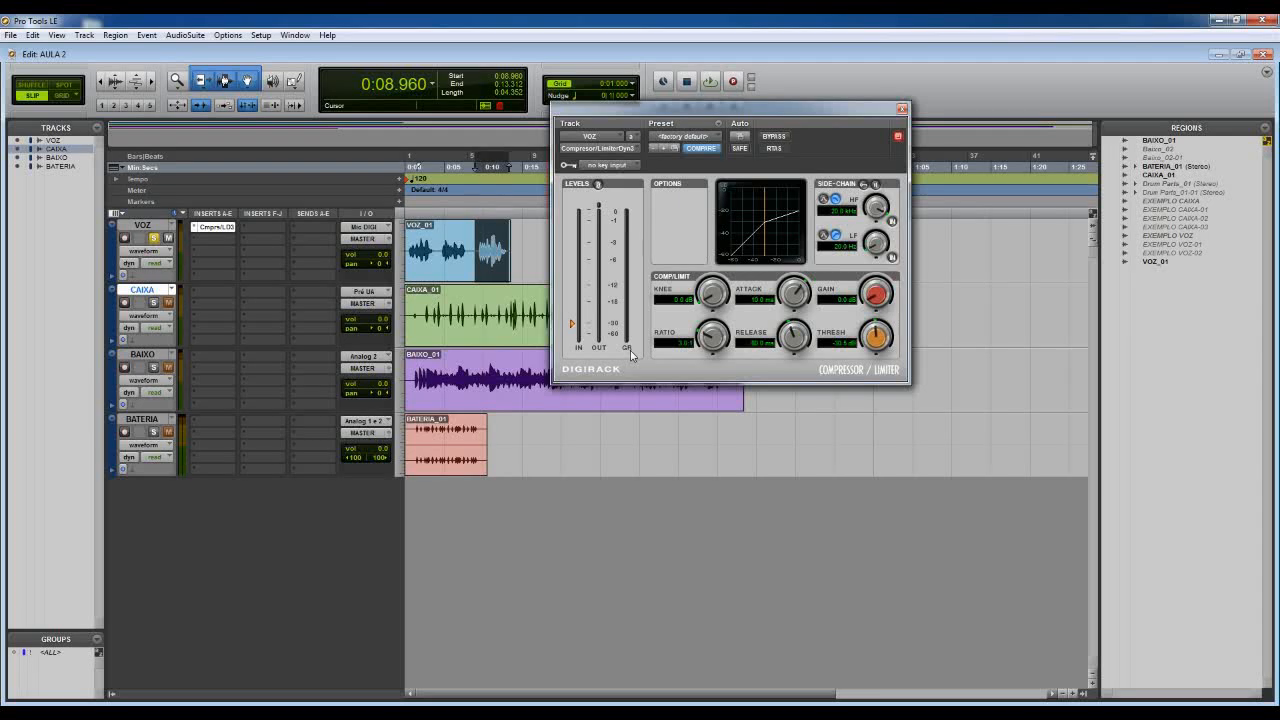
{"action": "key", "text": "space"}
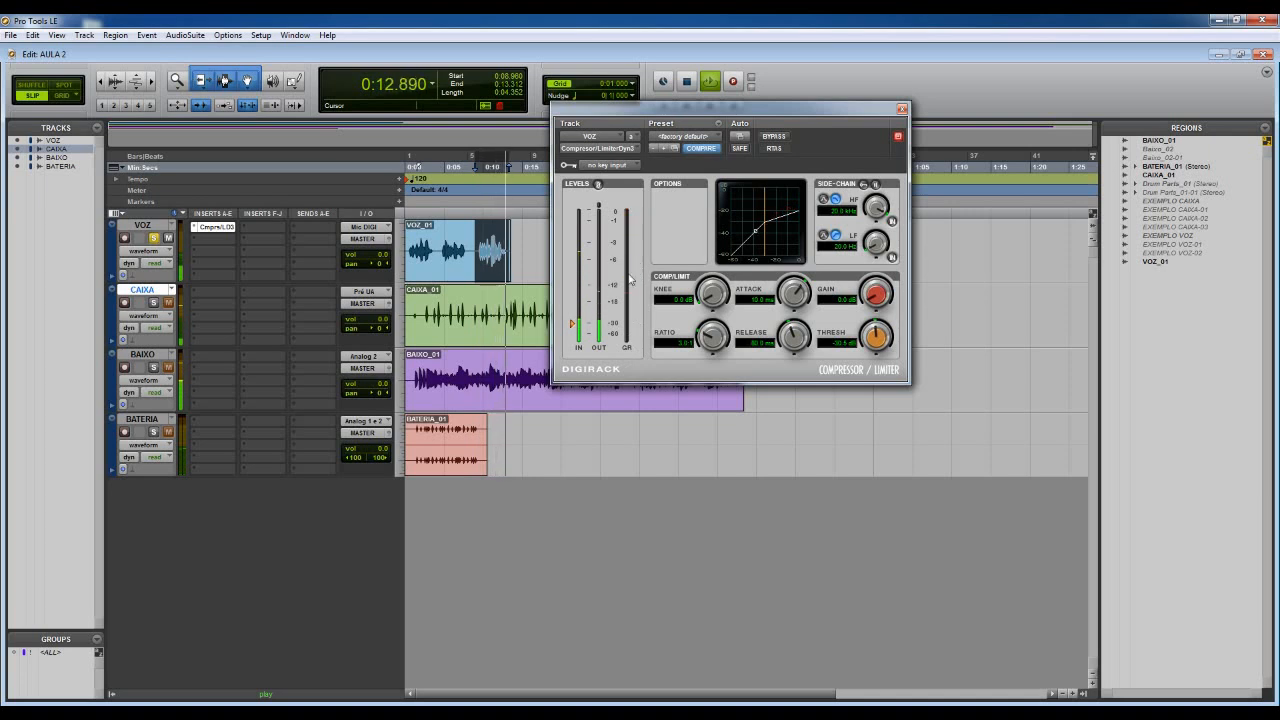
{"action": "key", "text": "space"}
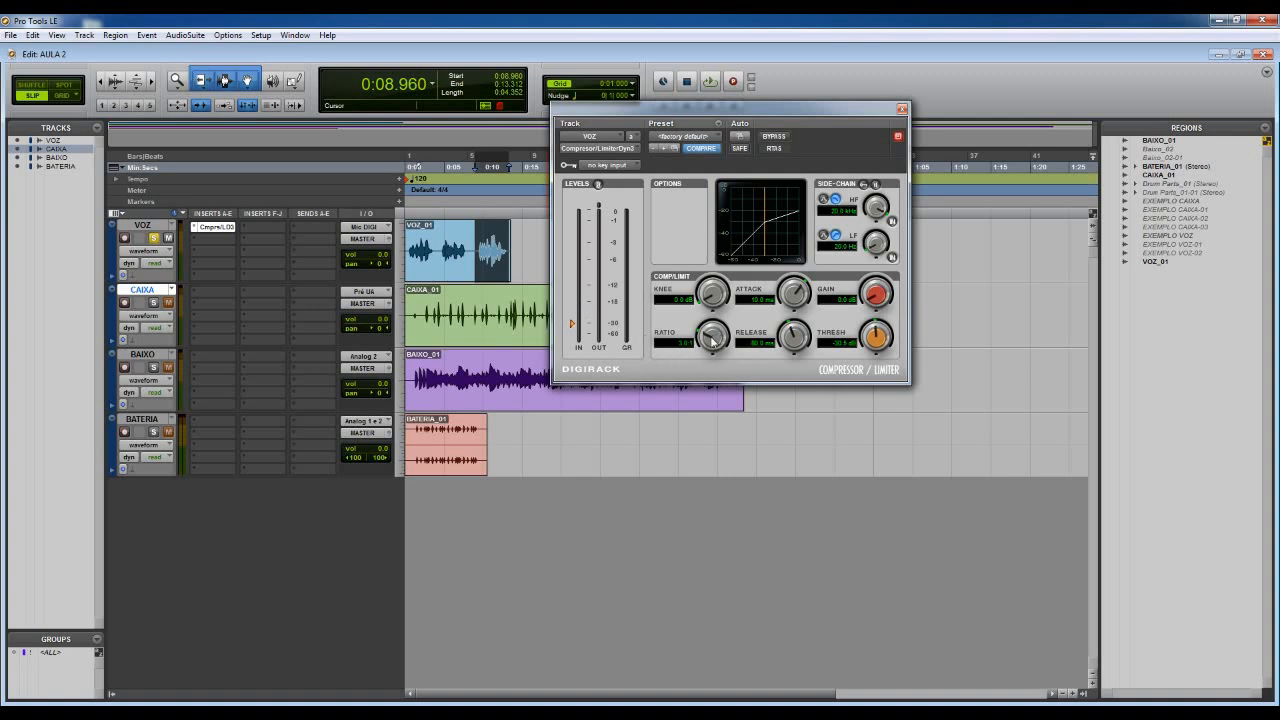
Step: Sweep the compressor's ratio up and back to 3.0:1, set the threshold to about -27.8 dB, and play the phrase
{"action": "left_click_drag", "start_coordinate": [712, 341], "coordinate": [716, 225]}
{"action": "left_click_drag", "start_coordinate": [714, 338], "coordinate": [719, 410]}
{"action": "left_click_drag", "start_coordinate": [572, 325], "coordinate": [572, 321]}
{"action": "key", "text": "space"}
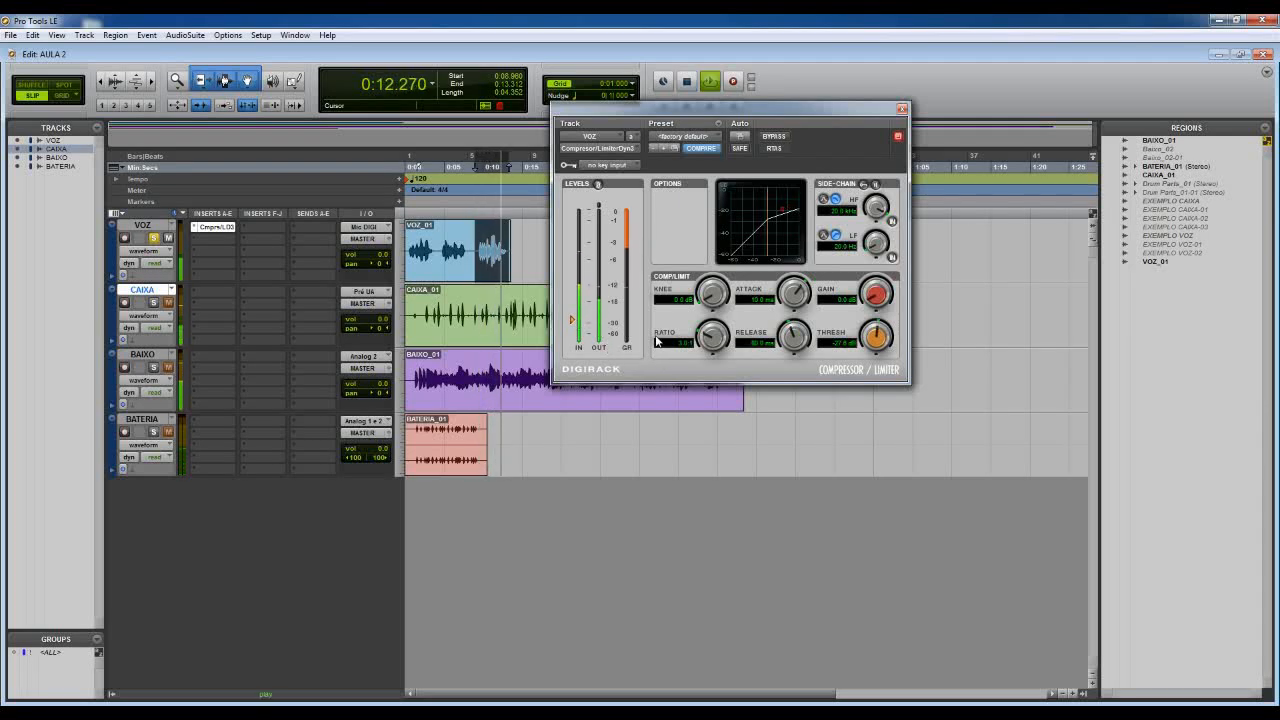
{"action": "key", "text": "space"}
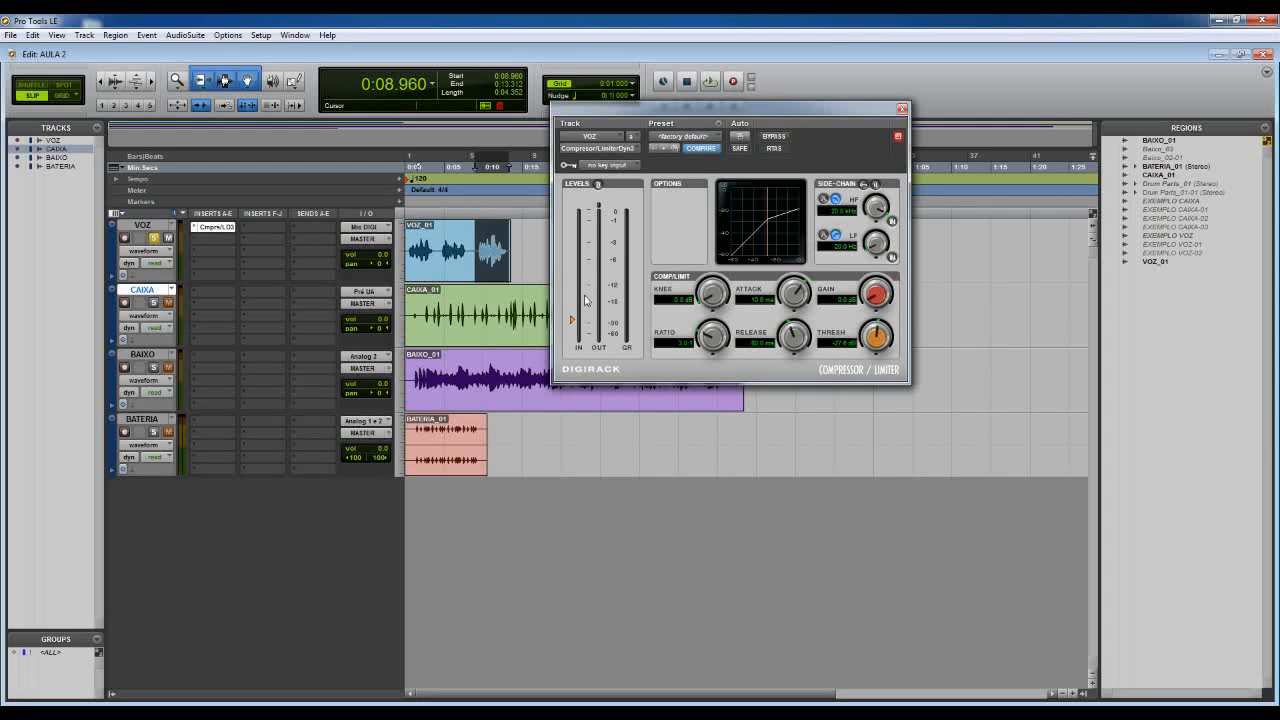
Step: Set the compressor's attack to its fastest value, 10 µs, and play the selected vocal phrase
{"action": "left_click_drag", "start_coordinate": [790, 293], "coordinate": [790, 282]}
{"action": "key", "text": "space"}
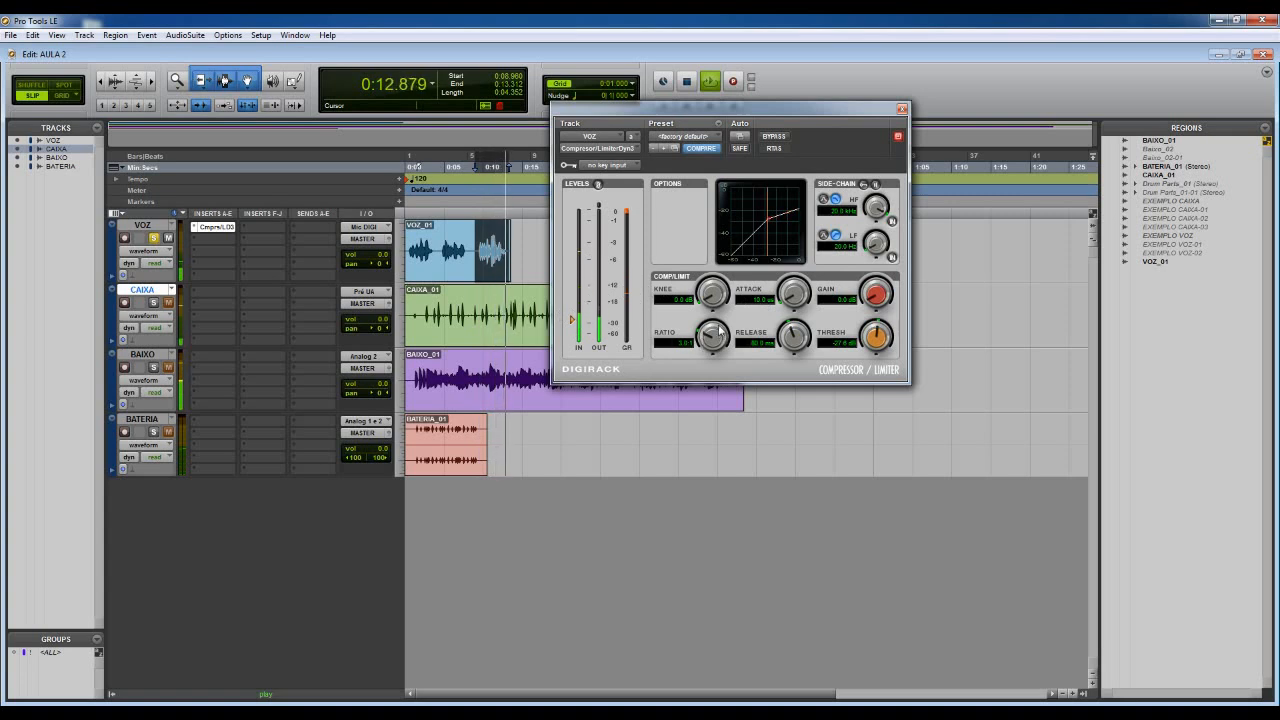
{"action": "key", "text": "space"}
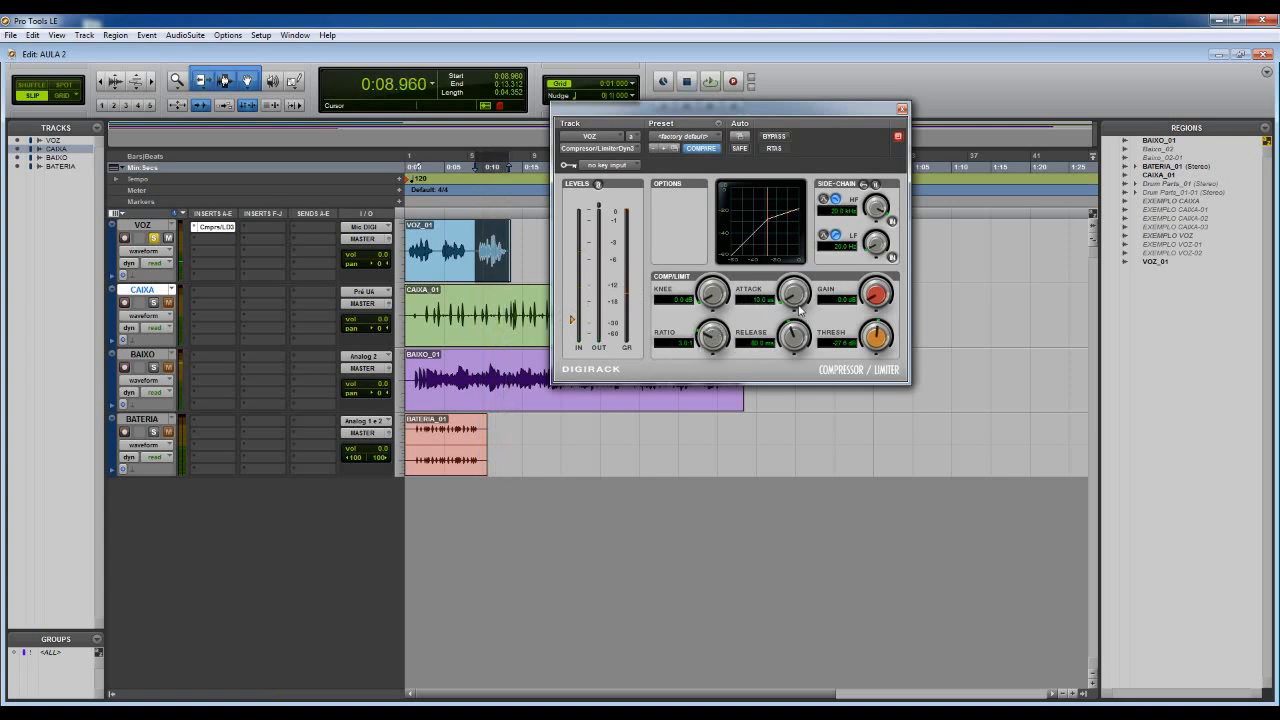
Step: Set the compressor's attack to 300 ms and its threshold to about -19.9 dB, and play the phrase
{"action": "left_click_drag", "start_coordinate": [793, 297], "coordinate": [801, 145]}
{"action": "left_click_drag", "start_coordinate": [574, 321], "coordinate": [574, 307]}
{"action": "key", "text": "space"}
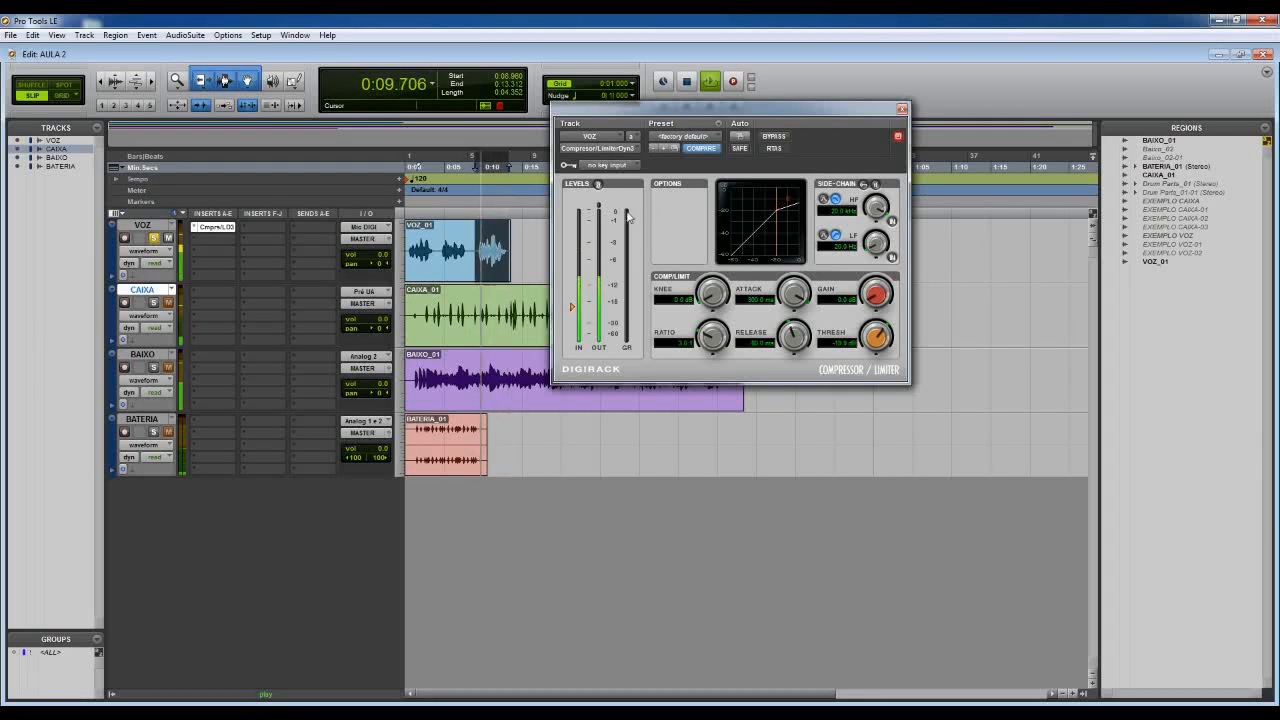
{"action": "key", "text": "space"}
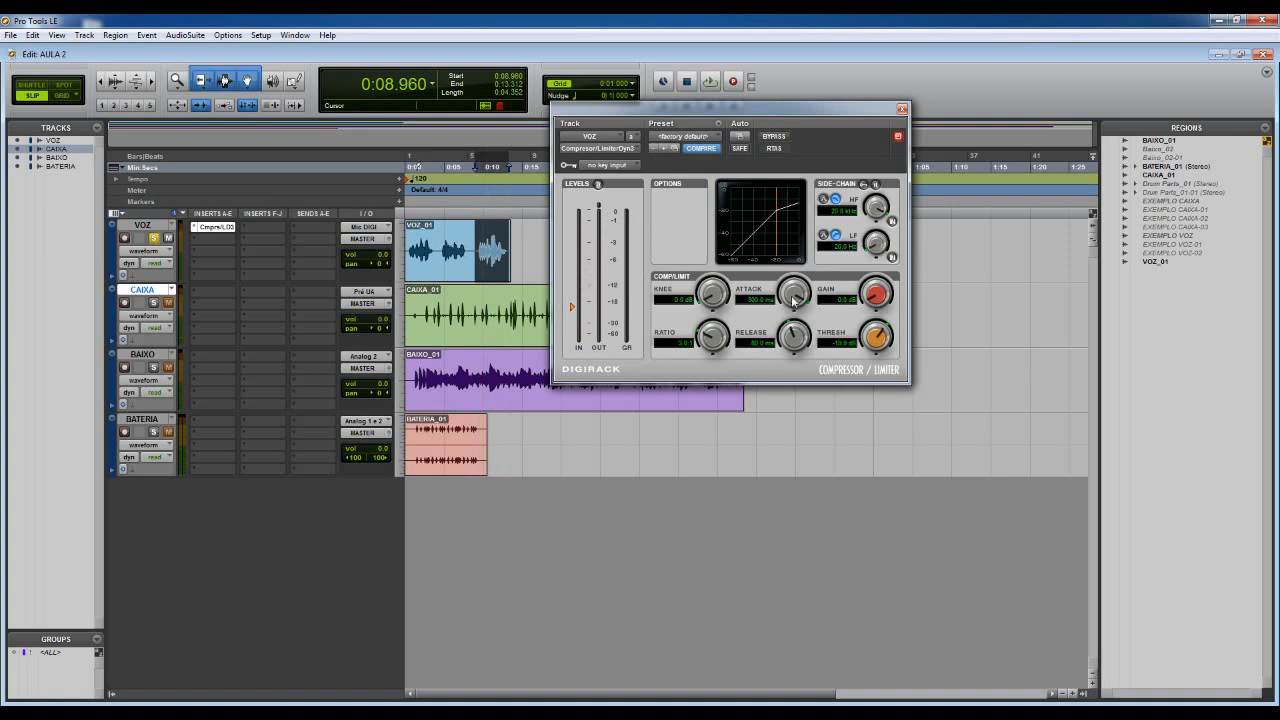
Step: Set the attack to about 191 ms, the release to its minimum and the threshold to about -18.4 dB, and play the phrase
{"action": "left_click_drag", "start_coordinate": [794, 300], "coordinate": [805, 390]}
{"action": "left_click_drag", "start_coordinate": [795, 336], "coordinate": [794, 397]}
{"action": "left_click_drag", "start_coordinate": [572, 307], "coordinate": [573, 307]}
{"action": "key", "text": "space"}
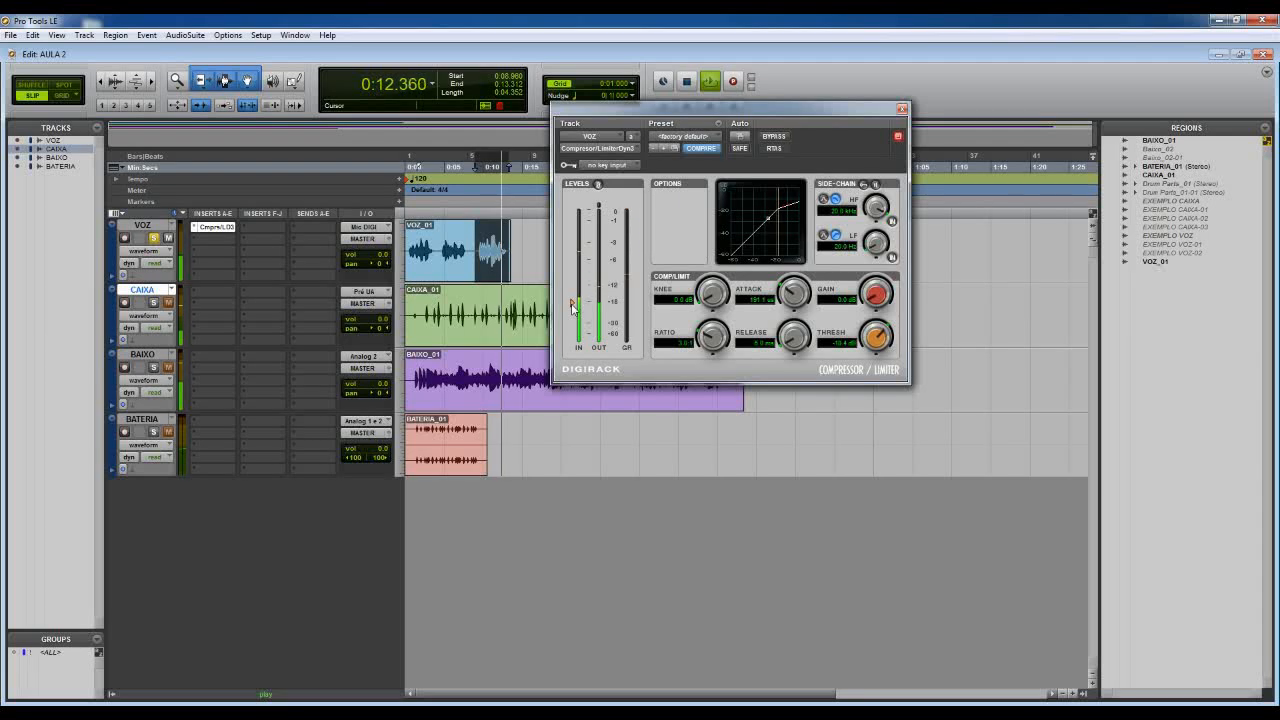
{"action": "key", "text": "space"}
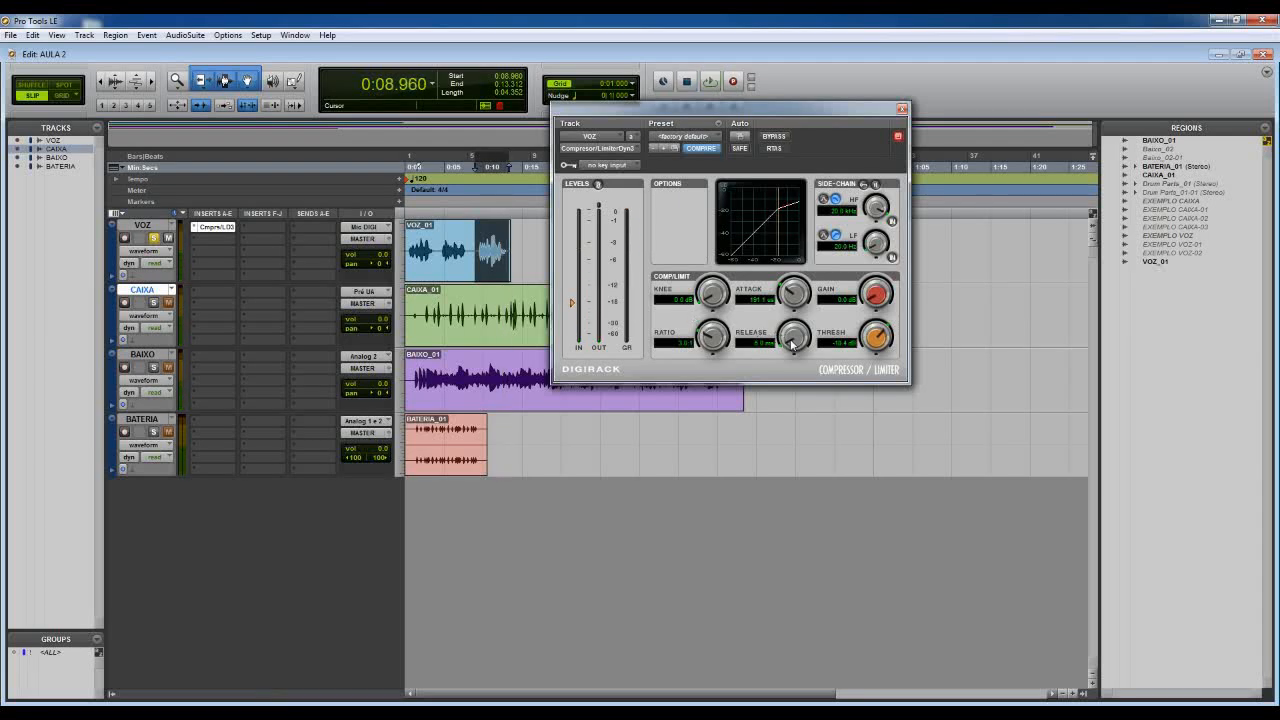
Step: Set the compressor's release to its slowest value, 4.0 s, and play the selected vocal phrase
{"action": "left_click_drag", "start_coordinate": [792, 344], "coordinate": [776, 346]}
{"action": "key", "text": "space"}
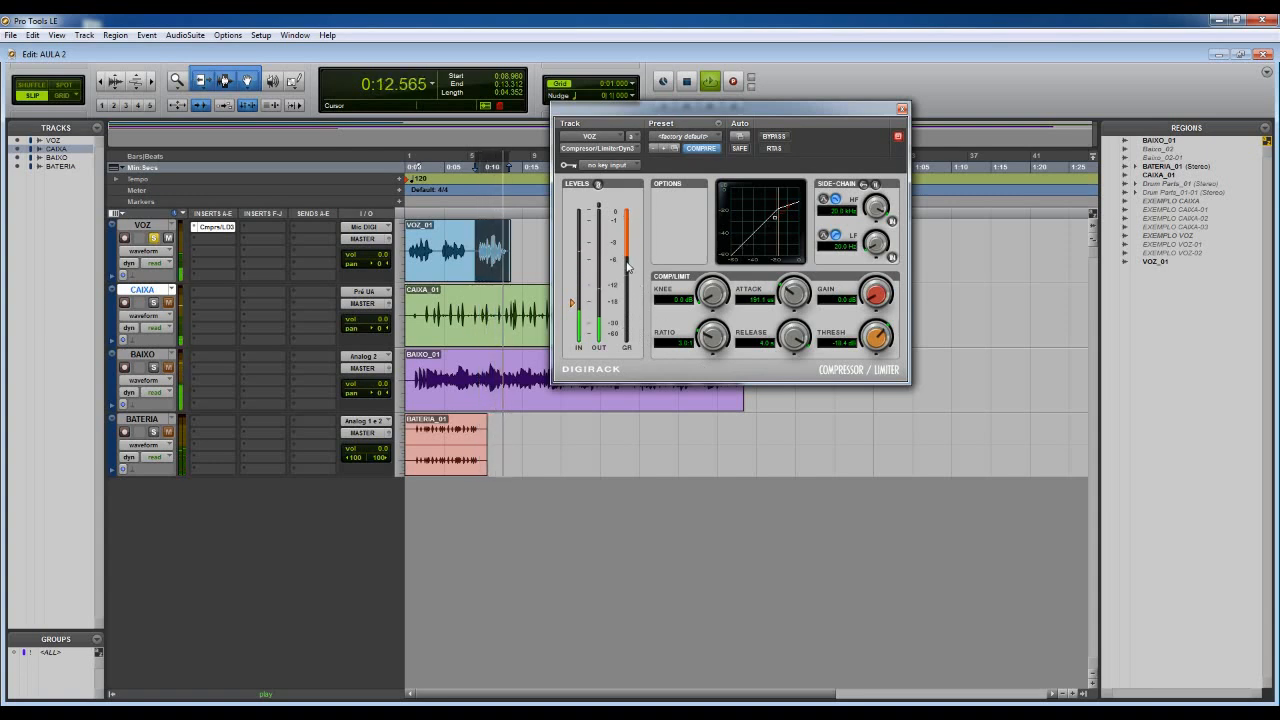
{"action": "key", "text": "space"}
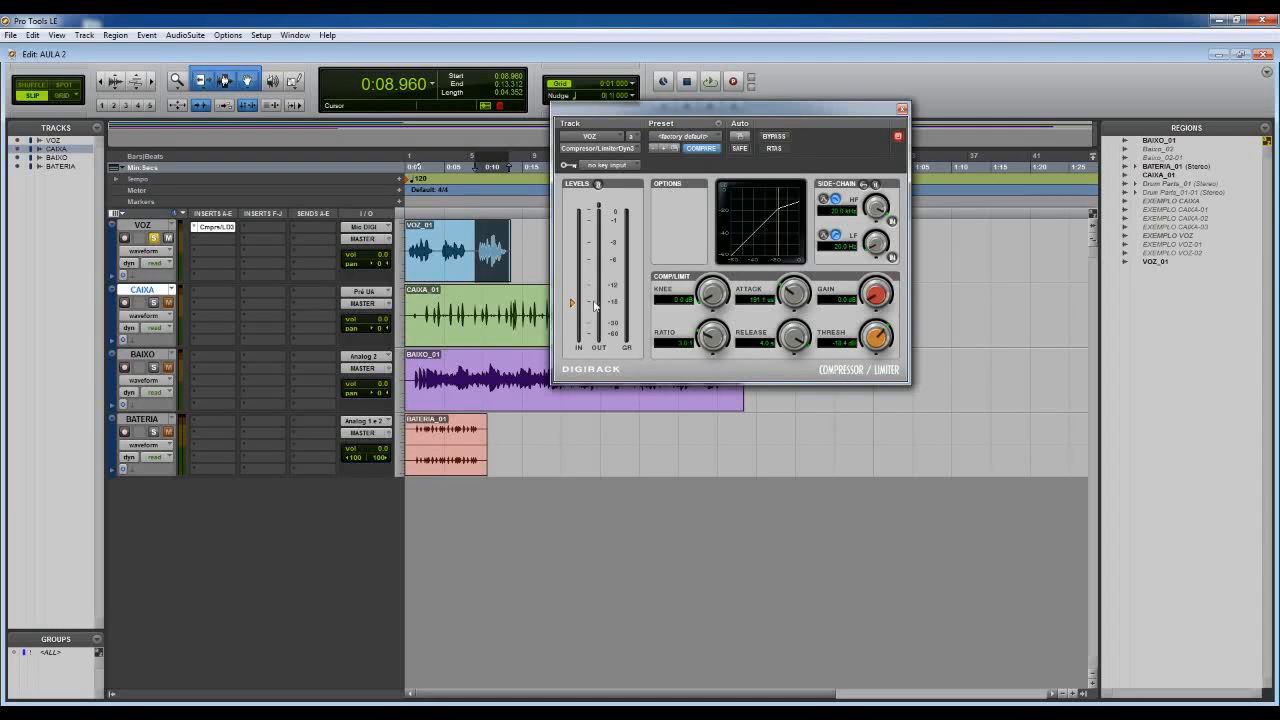
Step: Replace the compressor insert on the VOZ track with the mono C4 dynamics plug-in
{"action": "left_click", "coordinate": [201, 233]}
{"action": "mouse_move", "coordinate": [211, 247]}
{"action": "mouse_move", "coordinate": [305, 260]}
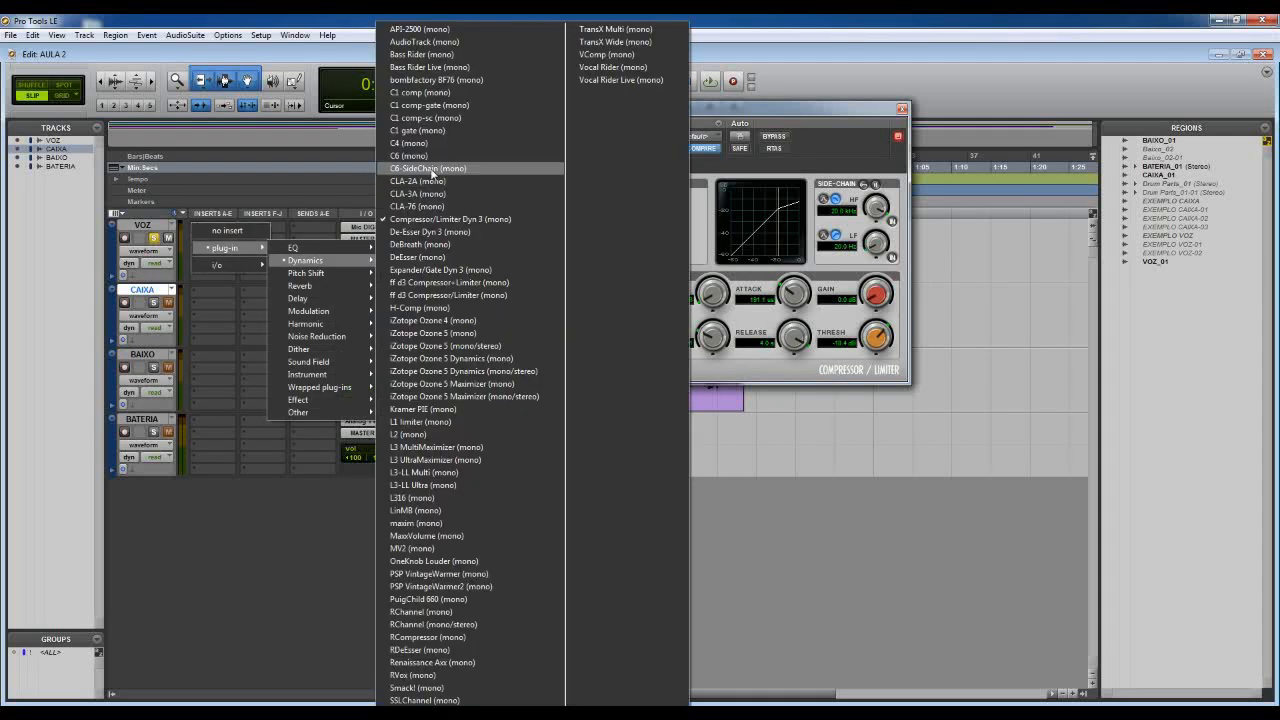
{"action": "left_click", "coordinate": [409, 143]}
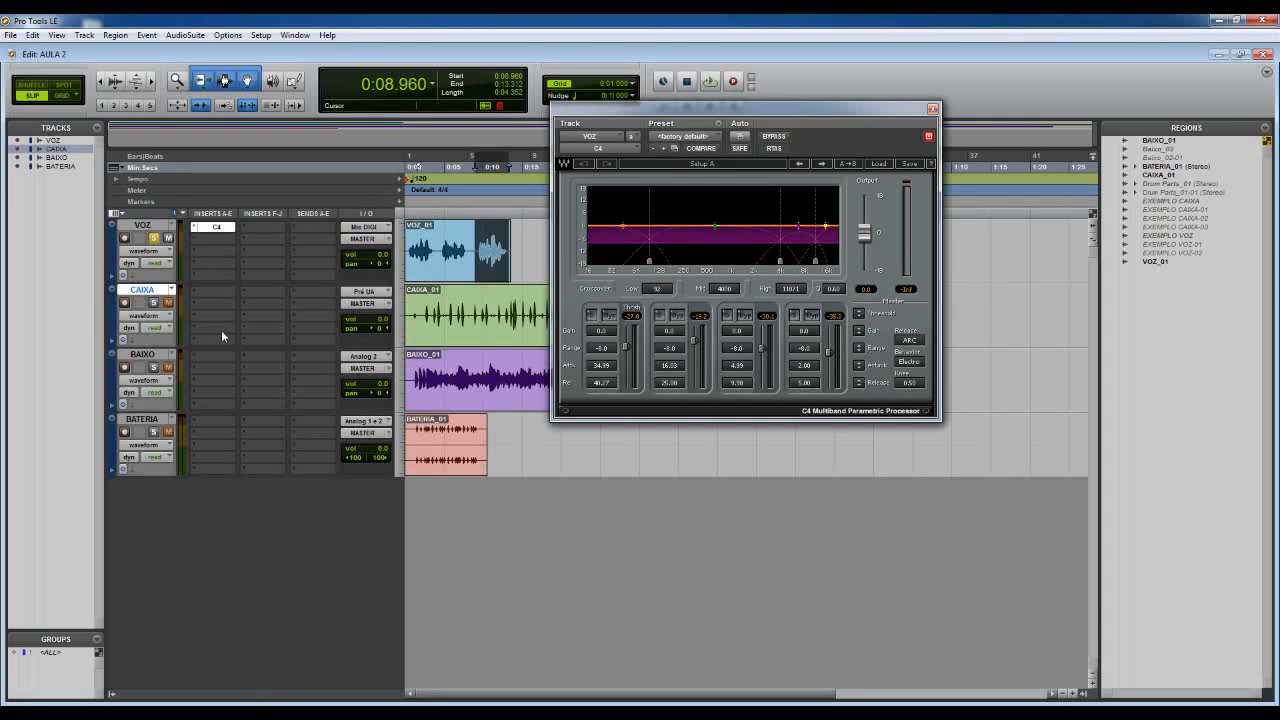
Step: Move the C4 insert from the VOZ track to the BATERIA track and play with BATERIA soloed
{"action": "left_click_drag", "start_coordinate": [218, 410], "coordinate": [219, 417]}
{"action": "left_click", "coordinate": [153, 431]}
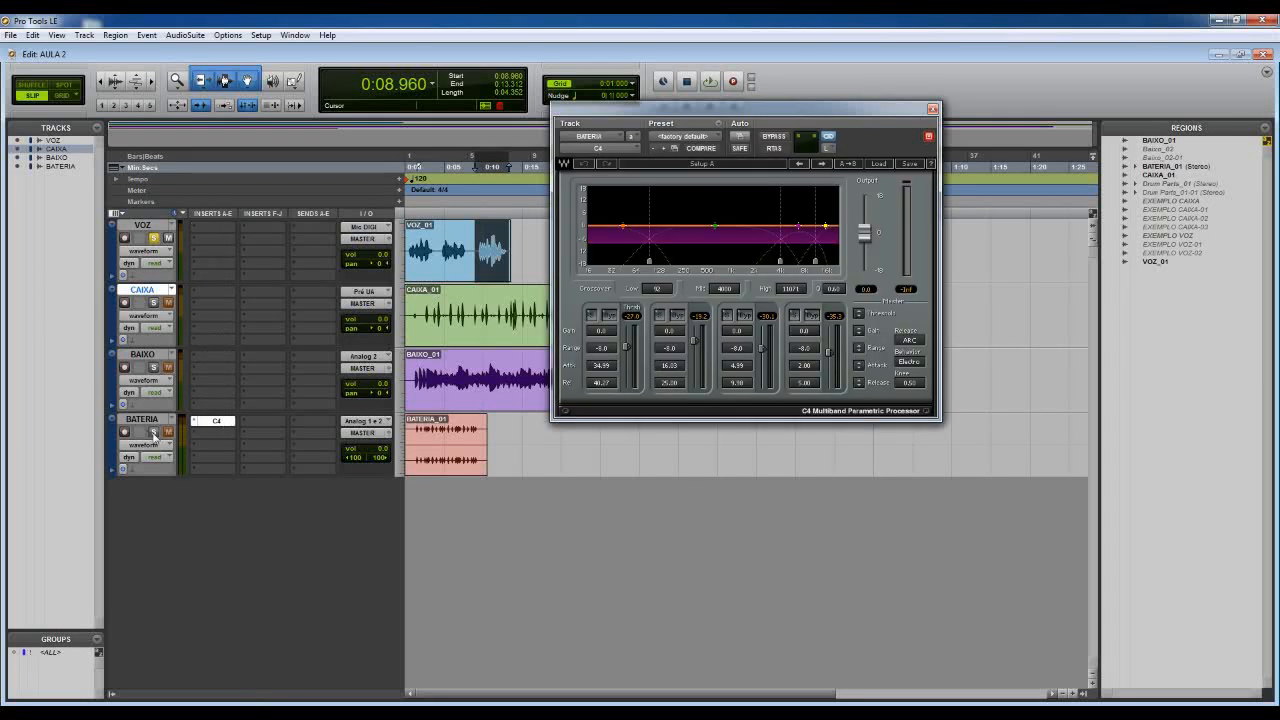
{"action": "key", "text": "space"}
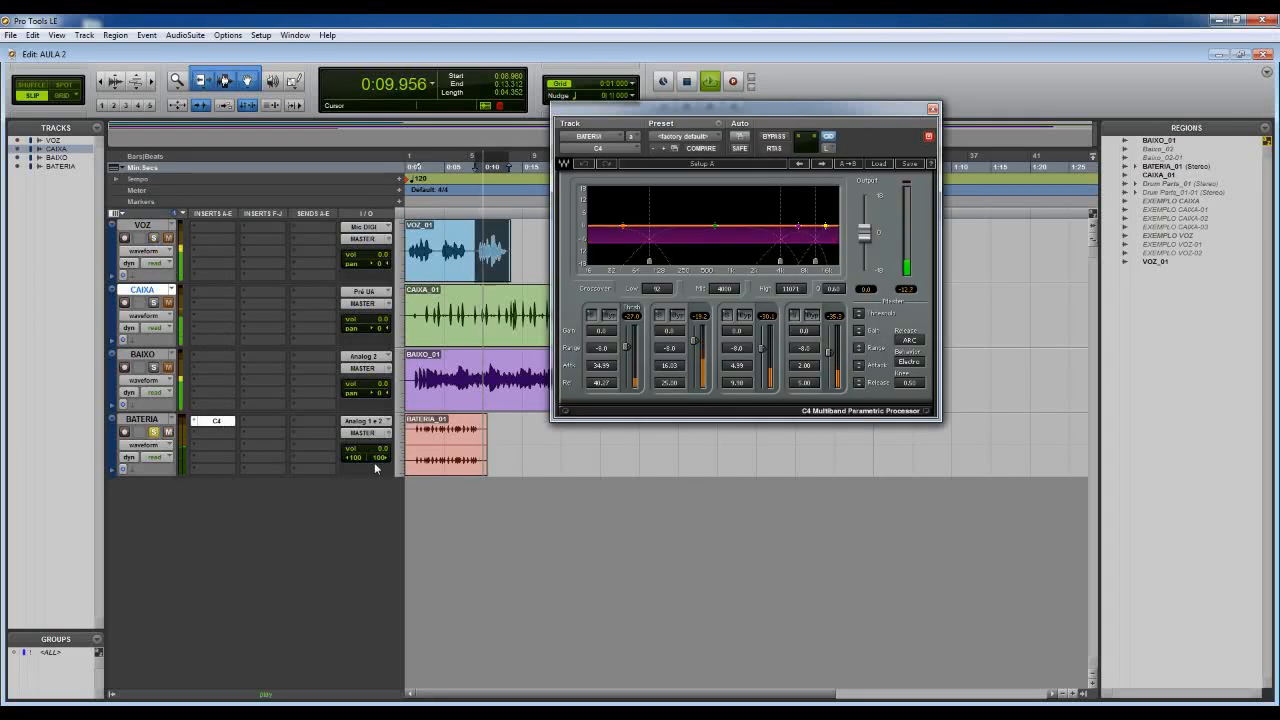
{"action": "key", "text": "space"}
Step: Play the BATERIA region from about 0:01.45 to 0:09.13 through C4 with the two highest bands' thresholds lowered
{"action": "left_click_drag", "start_coordinate": [422, 444], "coordinate": [481, 446]}
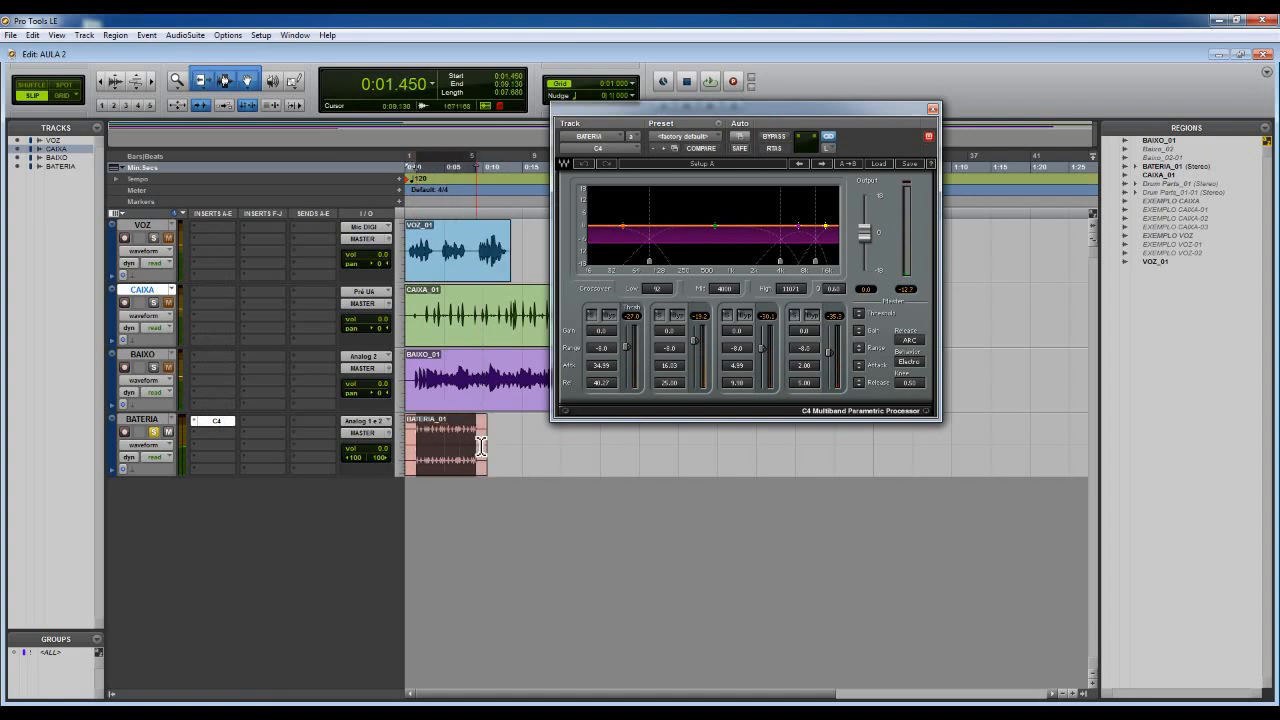
{"action": "key", "text": "space"}
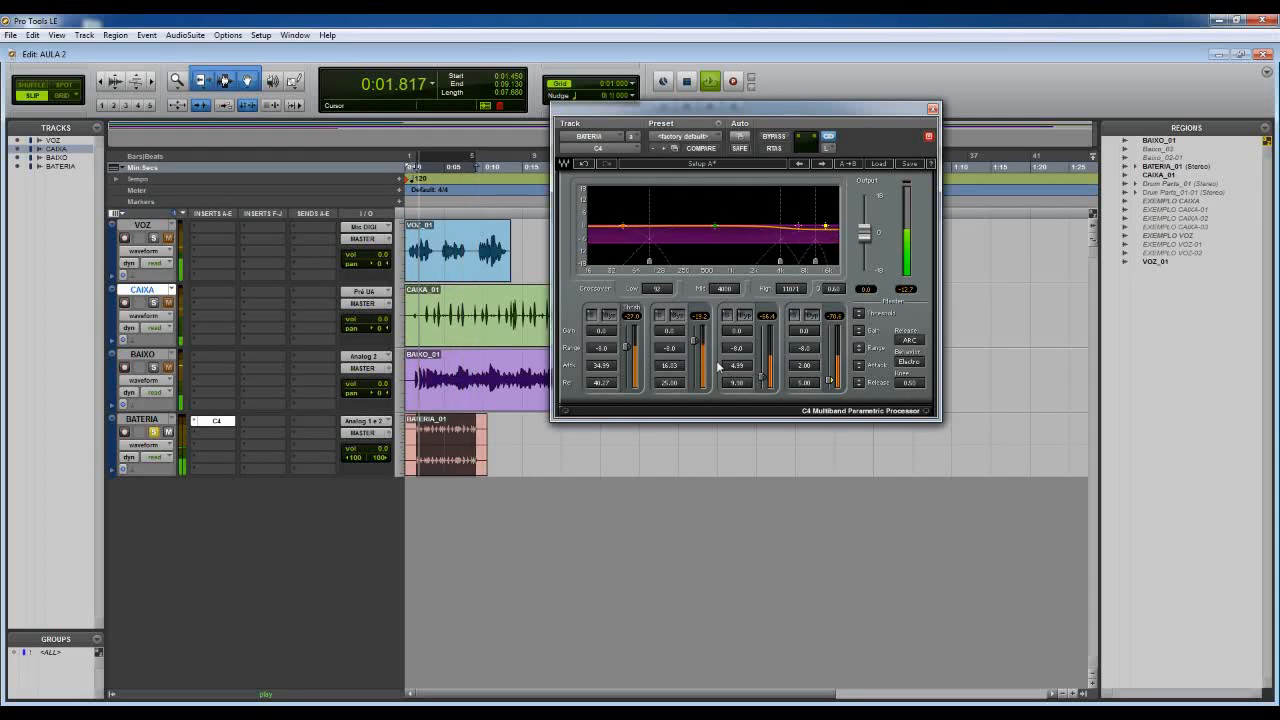
{"action": "key", "text": "space"}
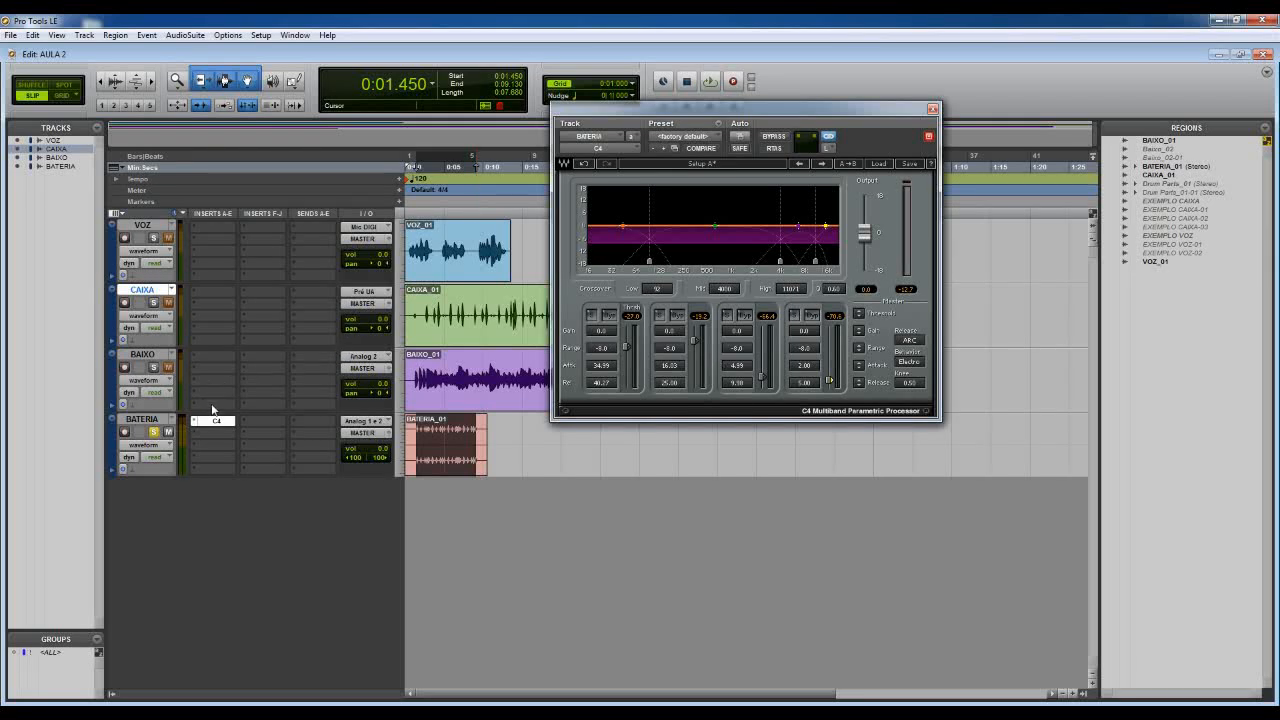
Step: Remove the C4 plug-in from the BATERIA track's insert slot
{"action": "left_click", "coordinate": [196, 421]}
{"action": "left_click", "coordinate": [230, 424]}
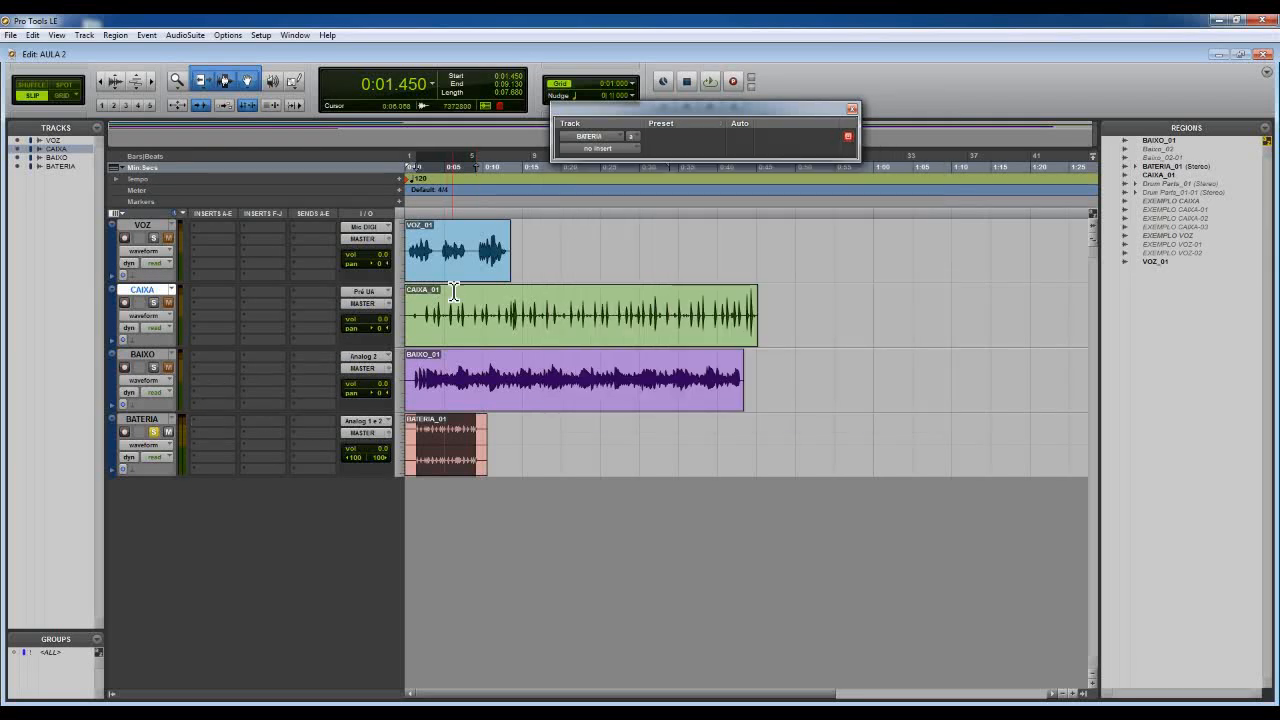
Step: Solo the VOZ track and insert the mono De-Esser Dyn 3 plug-in in its first insert slot
{"action": "left_click", "coordinate": [153, 238]}
{"action": "left_click", "coordinate": [227, 224]}
{"action": "mouse_move", "coordinate": [245, 250]}
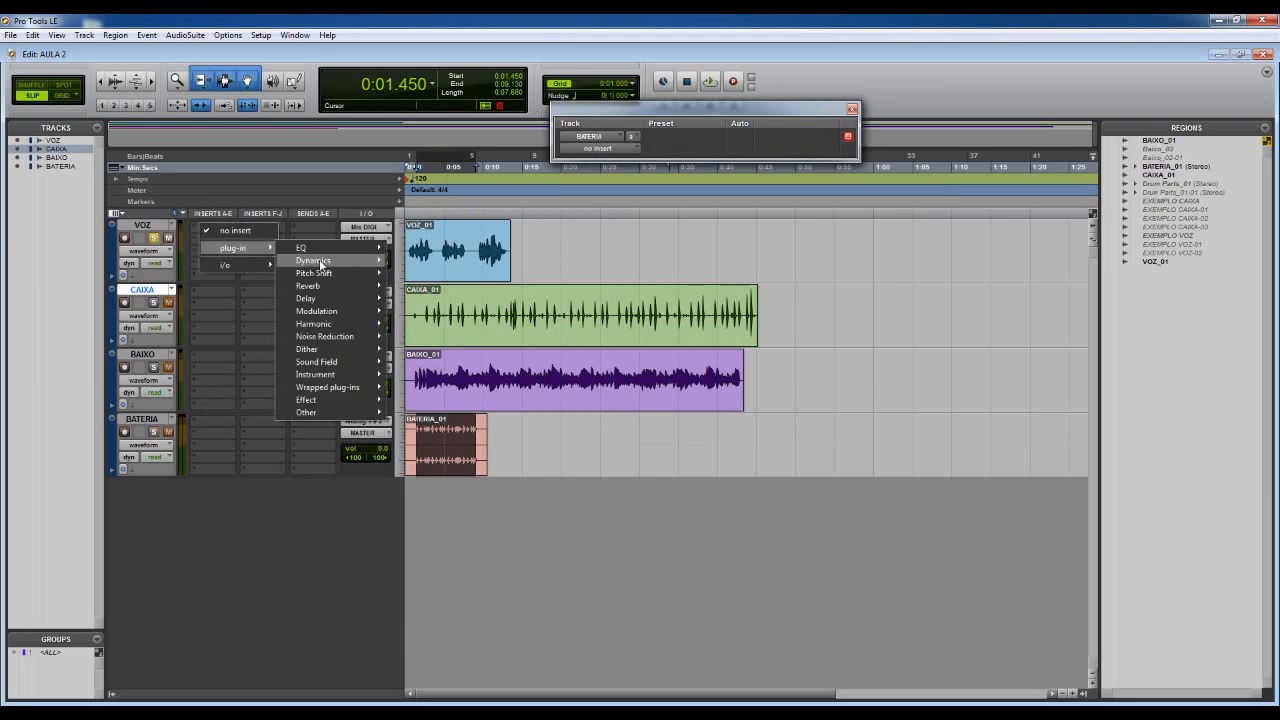
{"action": "mouse_move", "coordinate": [322, 266]}
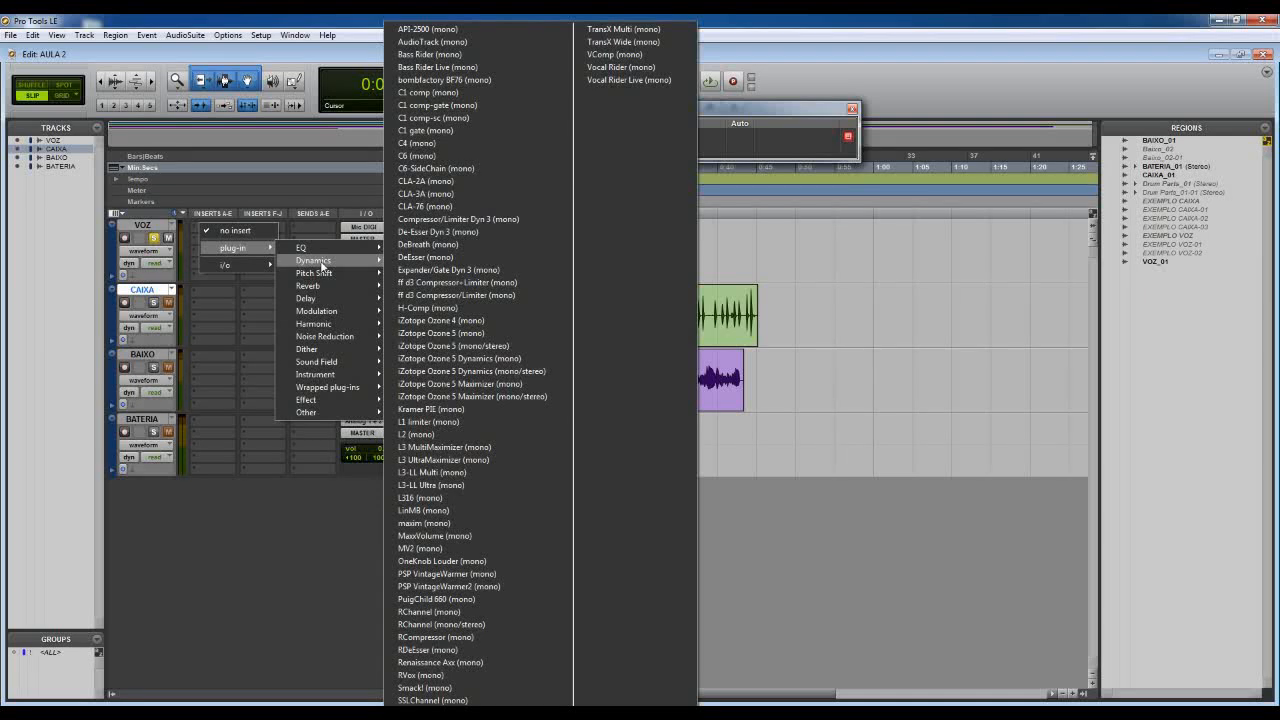
{"action": "left_click", "coordinate": [432, 233]}
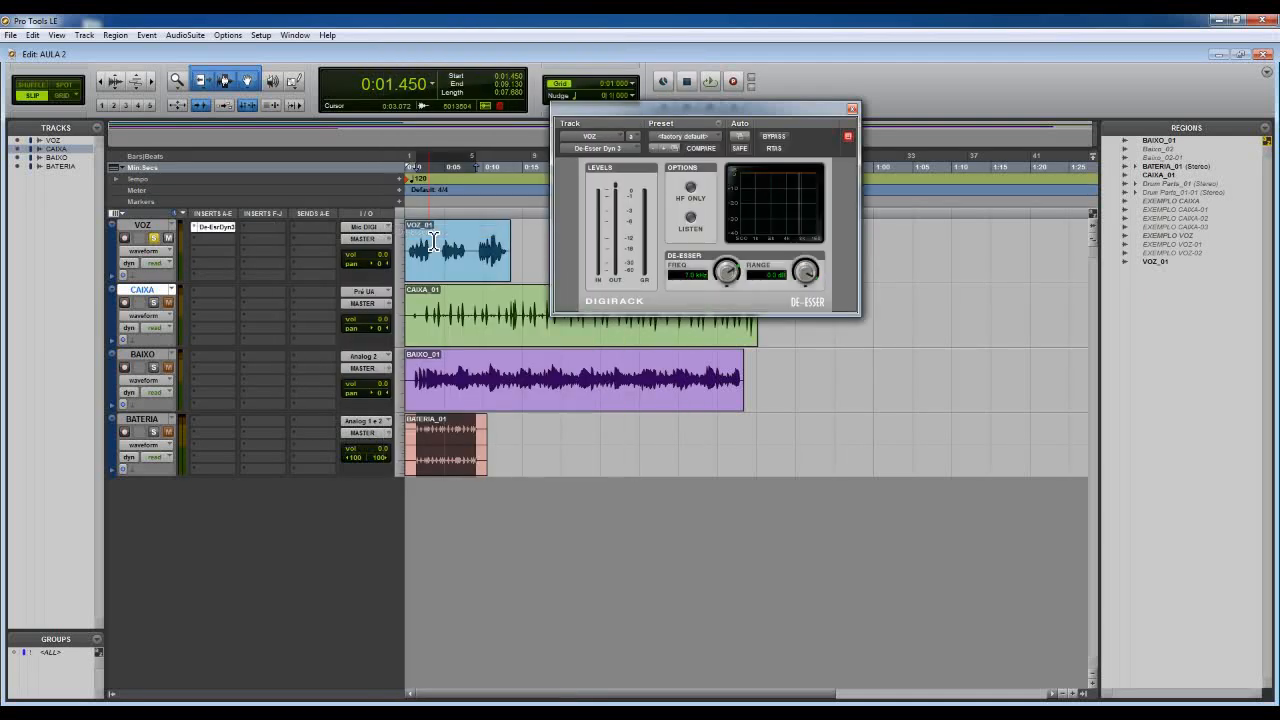
Step: Select the last VOZ phrase from about 0:09.39 to the region's end and play it twice with the Male De-Ess HF preset
{"action": "left_click", "coordinate": [483, 251]}
{"action": "left_click_drag", "start_coordinate": [483, 251], "coordinate": [512, 253]}
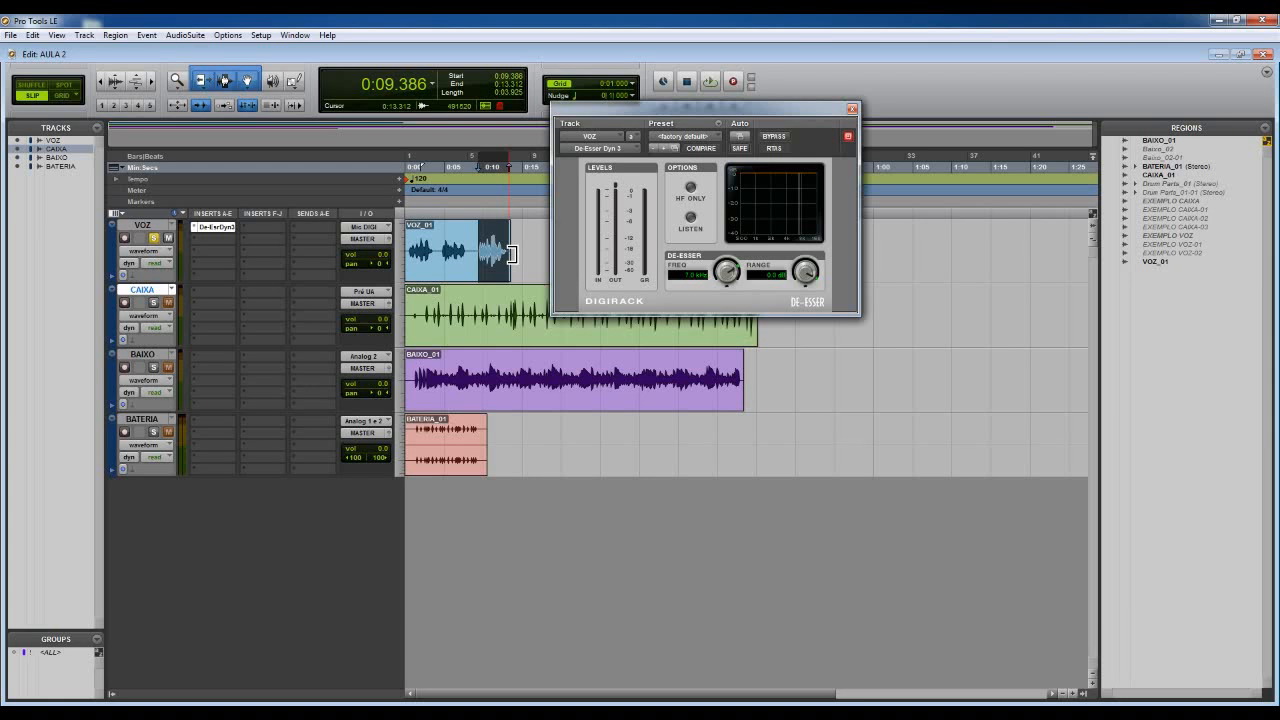
{"action": "key", "text": "space"}
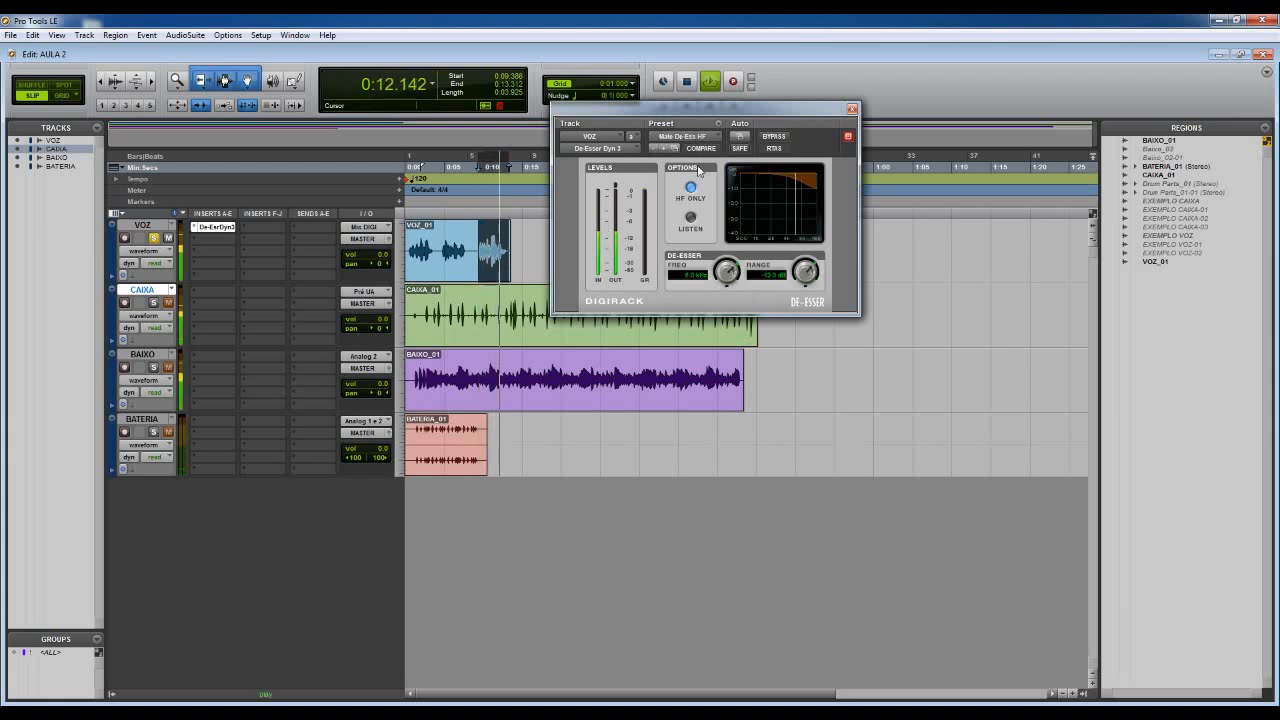
{"action": "key", "text": "space"}
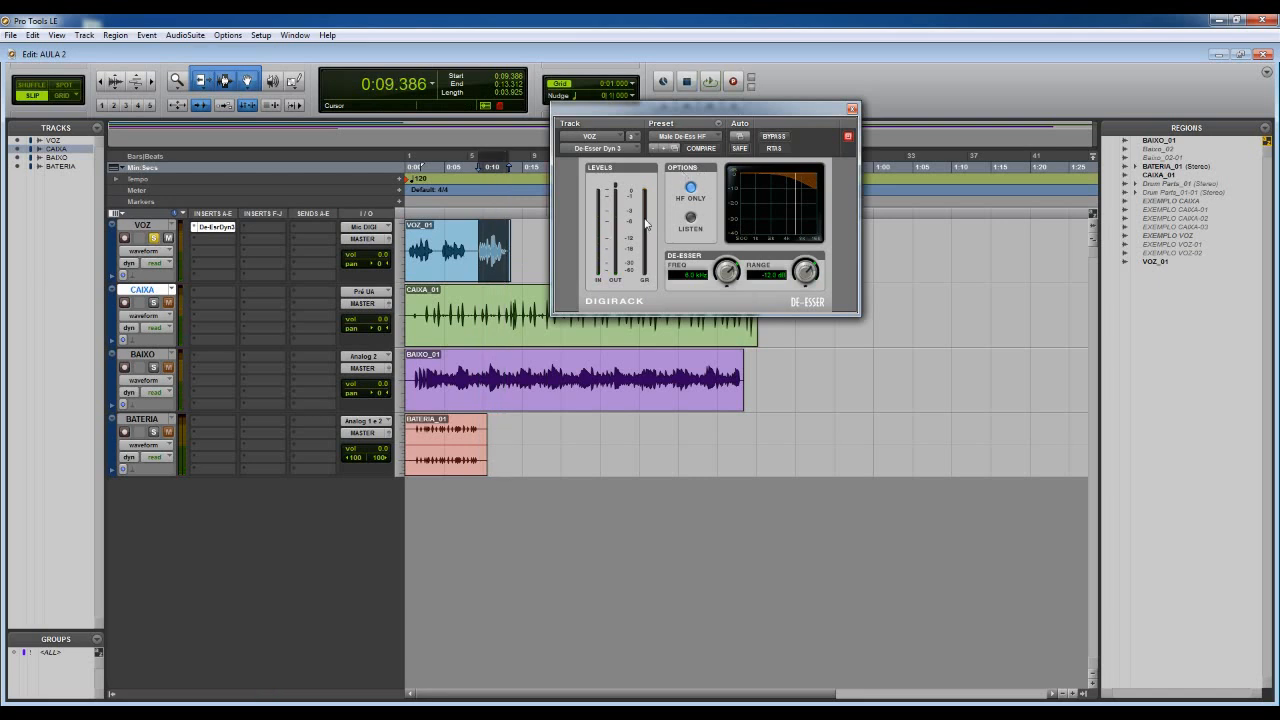
{"action": "key", "text": "space"}
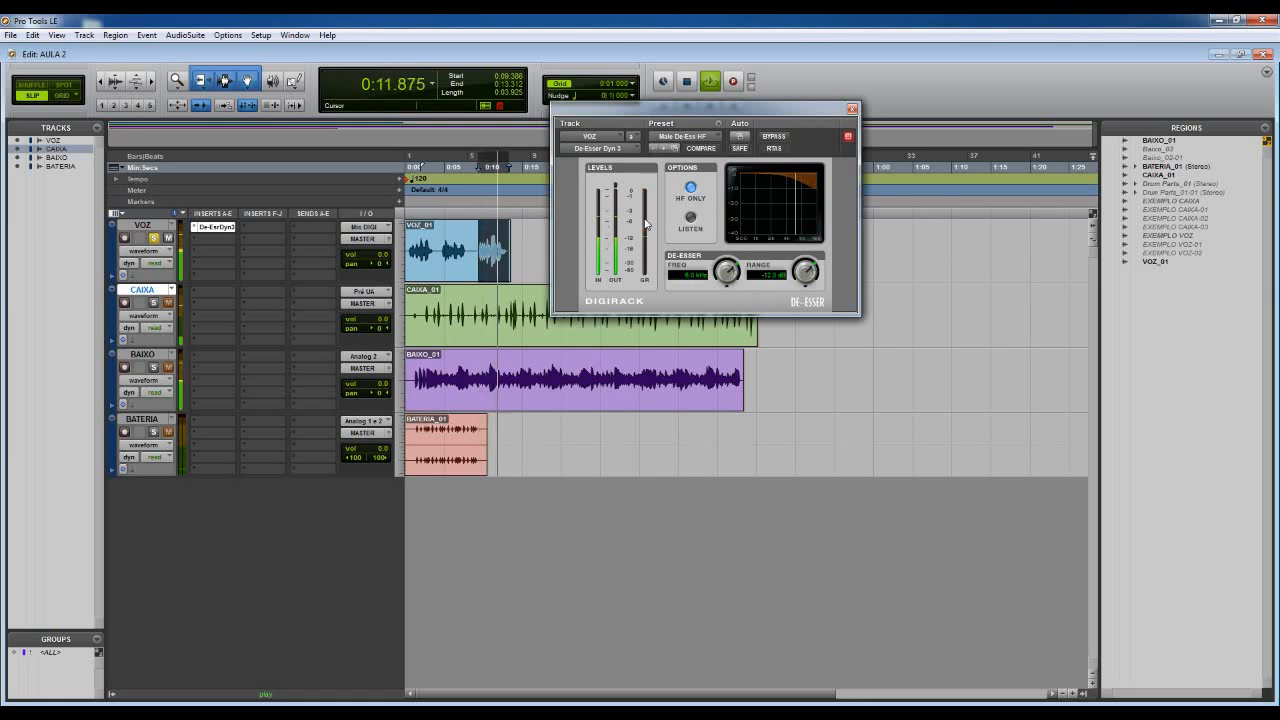
{"action": "key", "text": "space"}
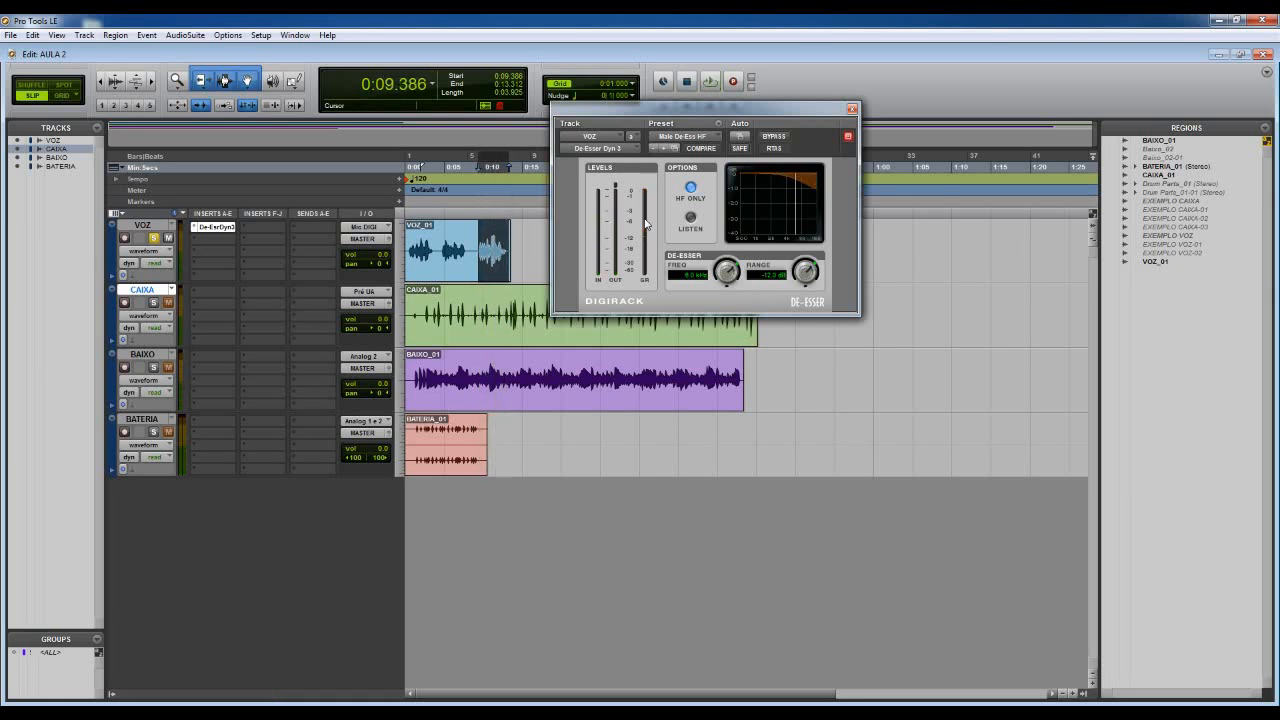
Step: Remove the De-Esser plug-in from the VOZ track's first insert slot
{"action": "left_click", "coordinate": [194, 228]}
{"action": "left_click", "coordinate": [201, 227]}
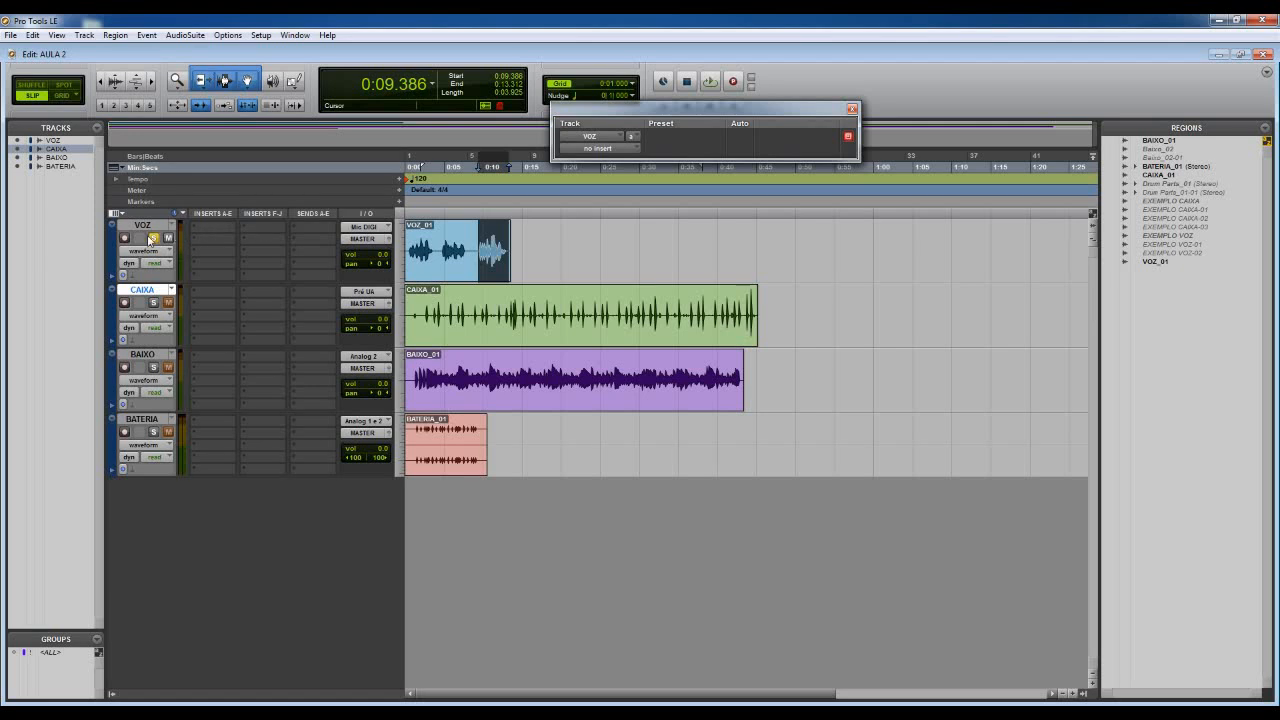
Step: Unsolo the VOZ track and insert the stereo multichannel L2 plug-in in the BATERIA track's first insert slot
{"action": "left_click", "coordinate": [155, 239]}
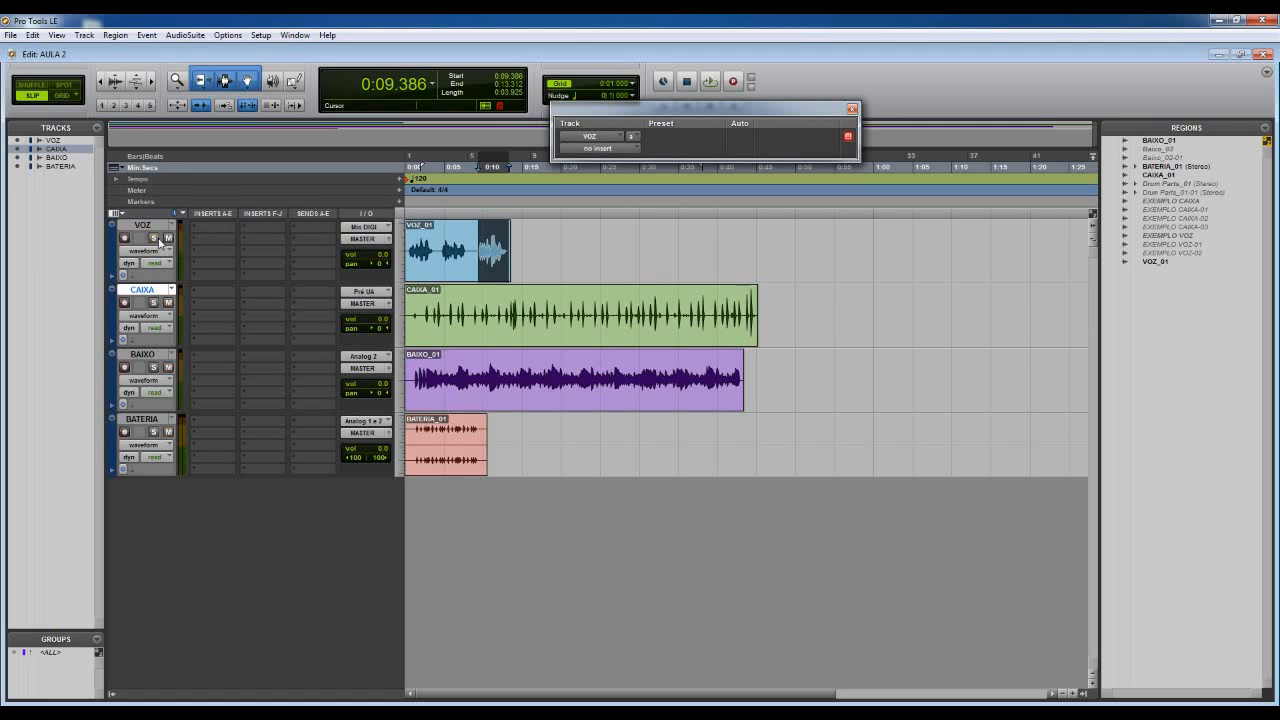
{"action": "left_click", "coordinate": [206, 424]}
{"action": "mouse_move", "coordinate": [306, 444]}
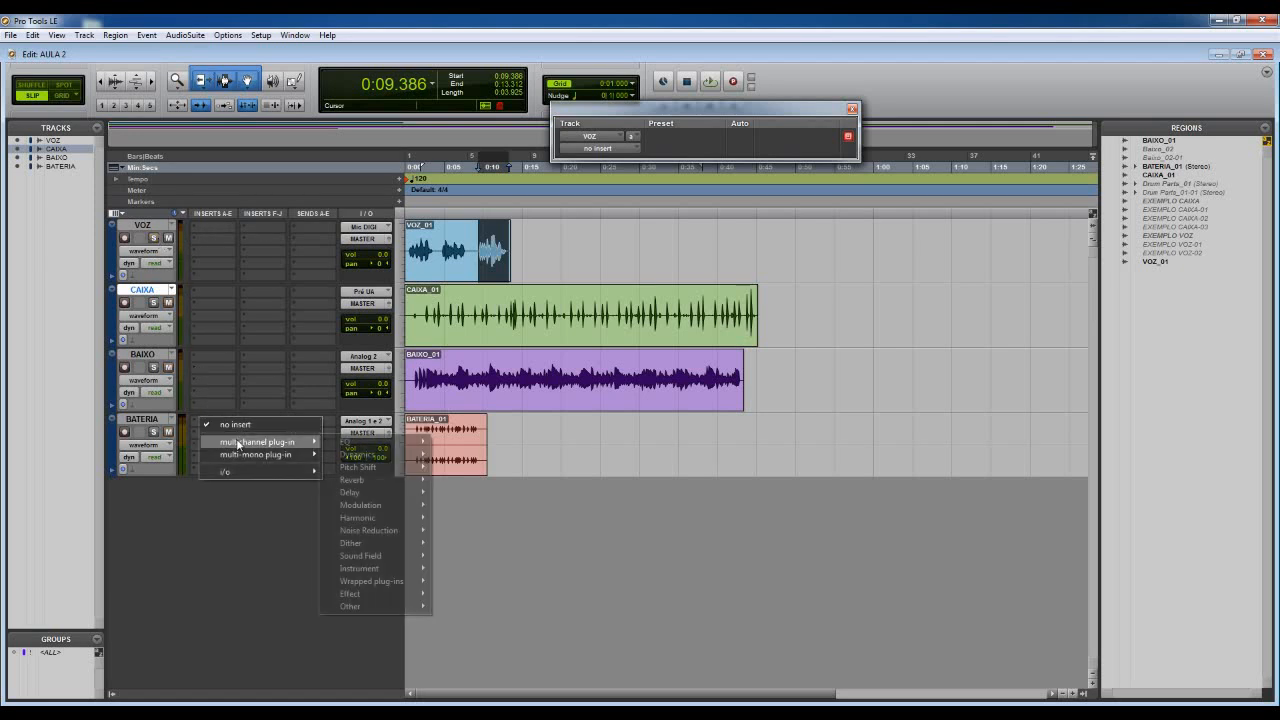
{"action": "mouse_move", "coordinate": [376, 455]}
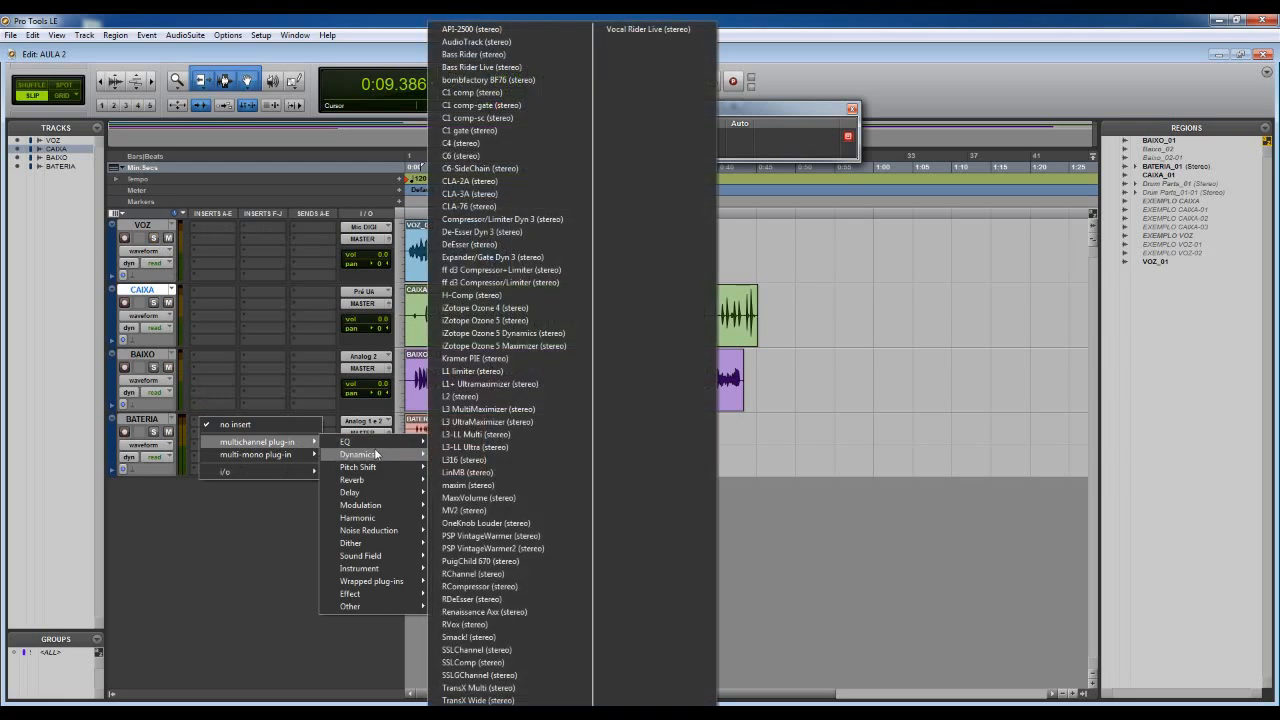
{"action": "left_click", "coordinate": [460, 396]}
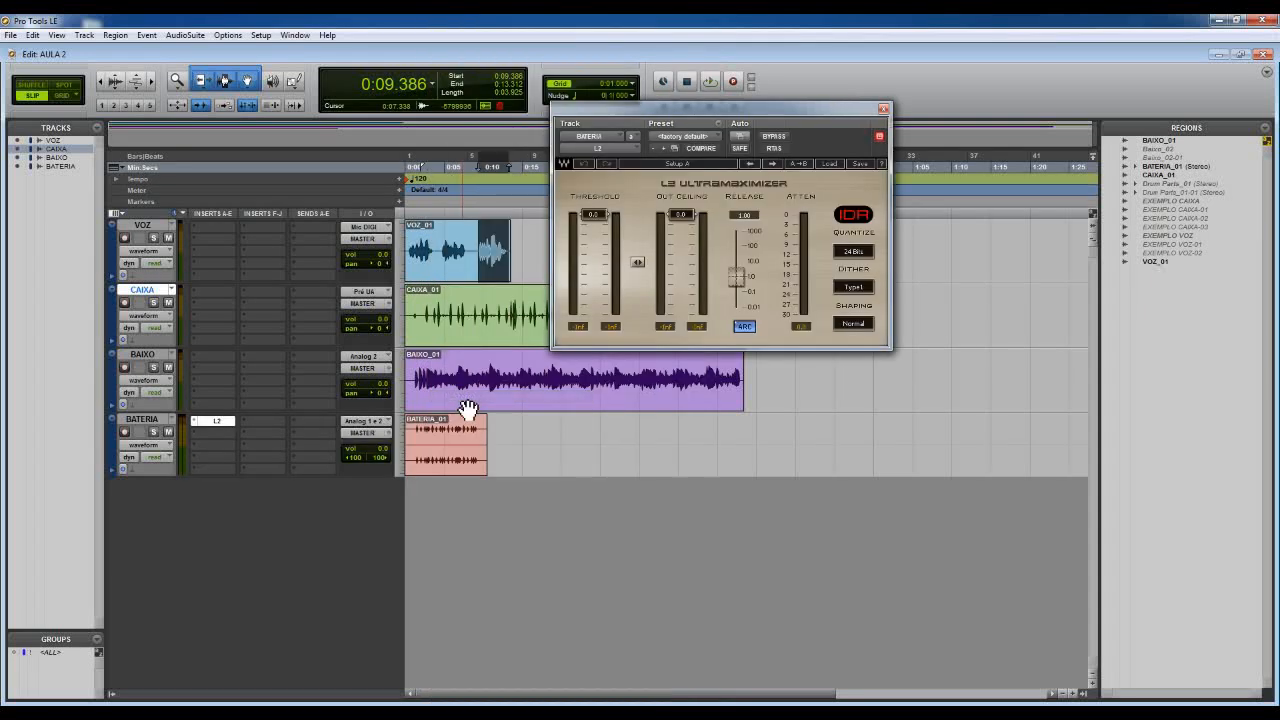
Step: Select the BATERIA region from about 0:01.54 to 0:09.47, solo the track and play it while varying the L2 threshold, returning it to 0.0
{"action": "left_click", "coordinate": [421, 443]}
{"action": "left_click_drag", "start_coordinate": [421, 443], "coordinate": [486, 446]}
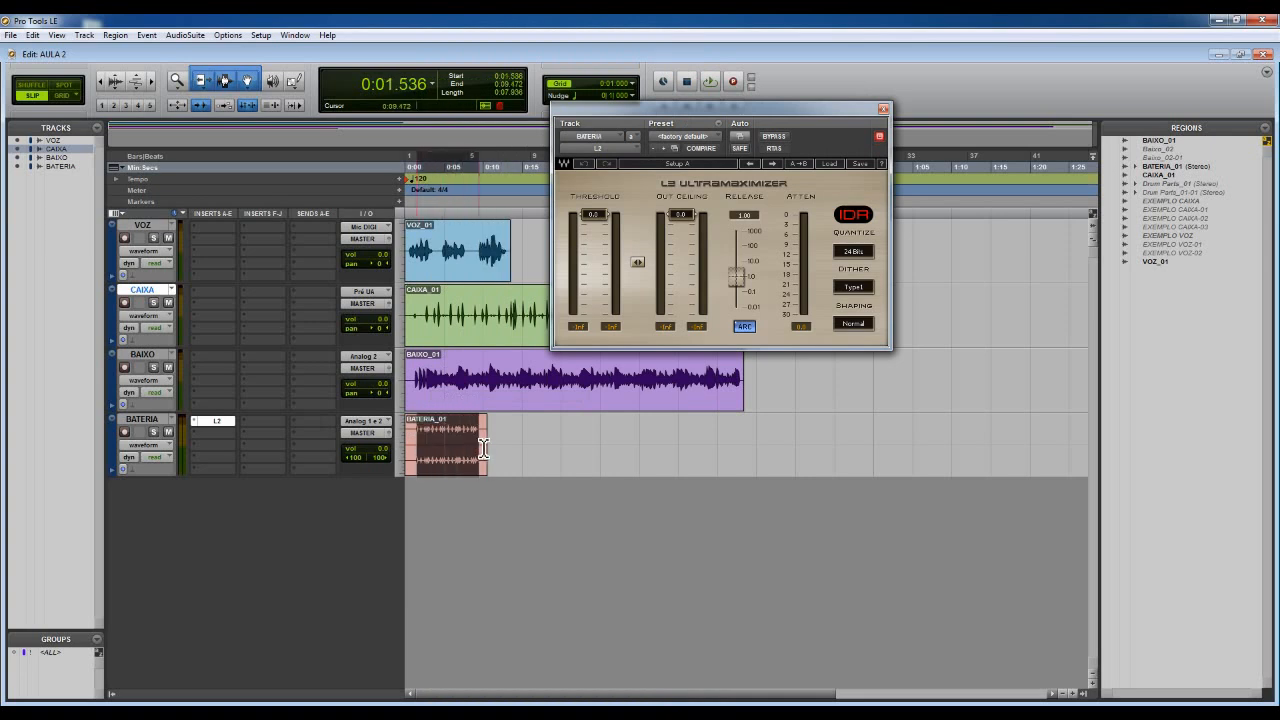
{"action": "left_click", "coordinate": [153, 432]}
{"action": "key", "text": "space"}
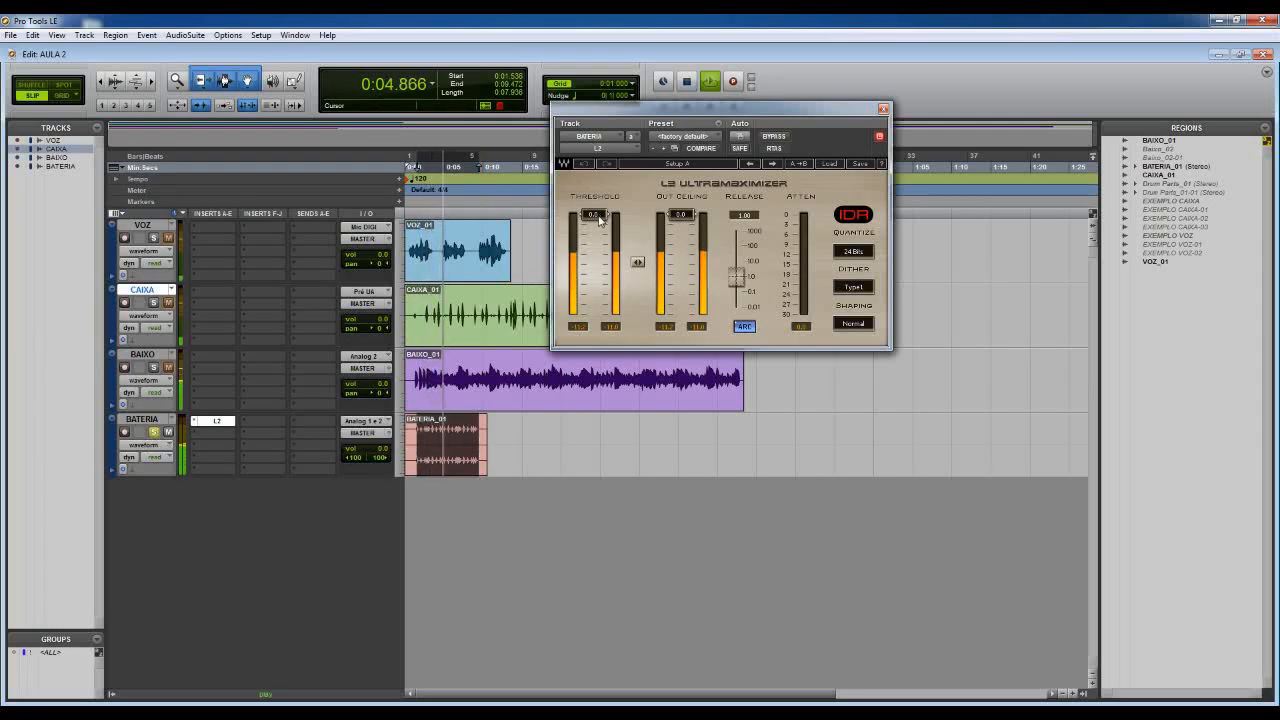
{"action": "mouse_move", "coordinate": [600, 218]}
{"action": "left_mouse_down"}
{"action": "mouse_move", "coordinate": [595, 264]}
{"action": "mouse_move", "coordinate": [595, 216]}
{"action": "left_mouse_up"}
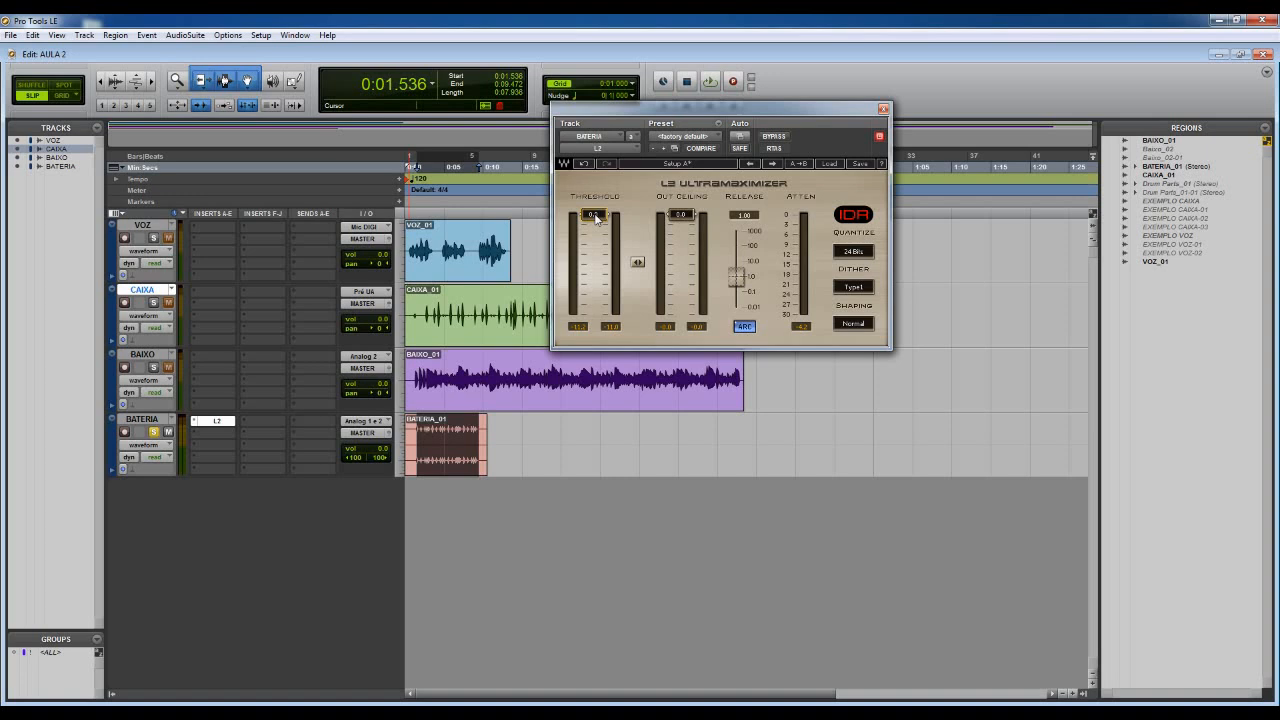
Step: Remove the L2 plug-in from the BATERIA track's first insert slot
{"action": "left_click", "coordinate": [196, 423]}
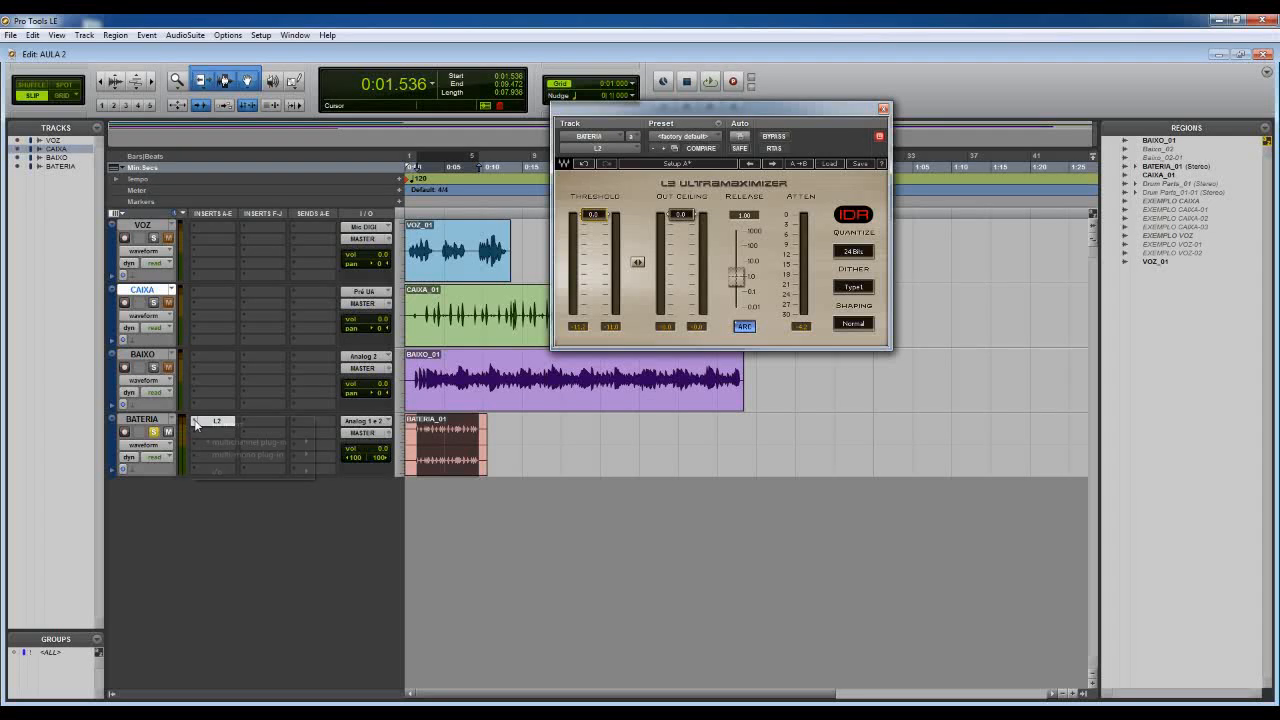
{"action": "left_click", "coordinate": [198, 425]}
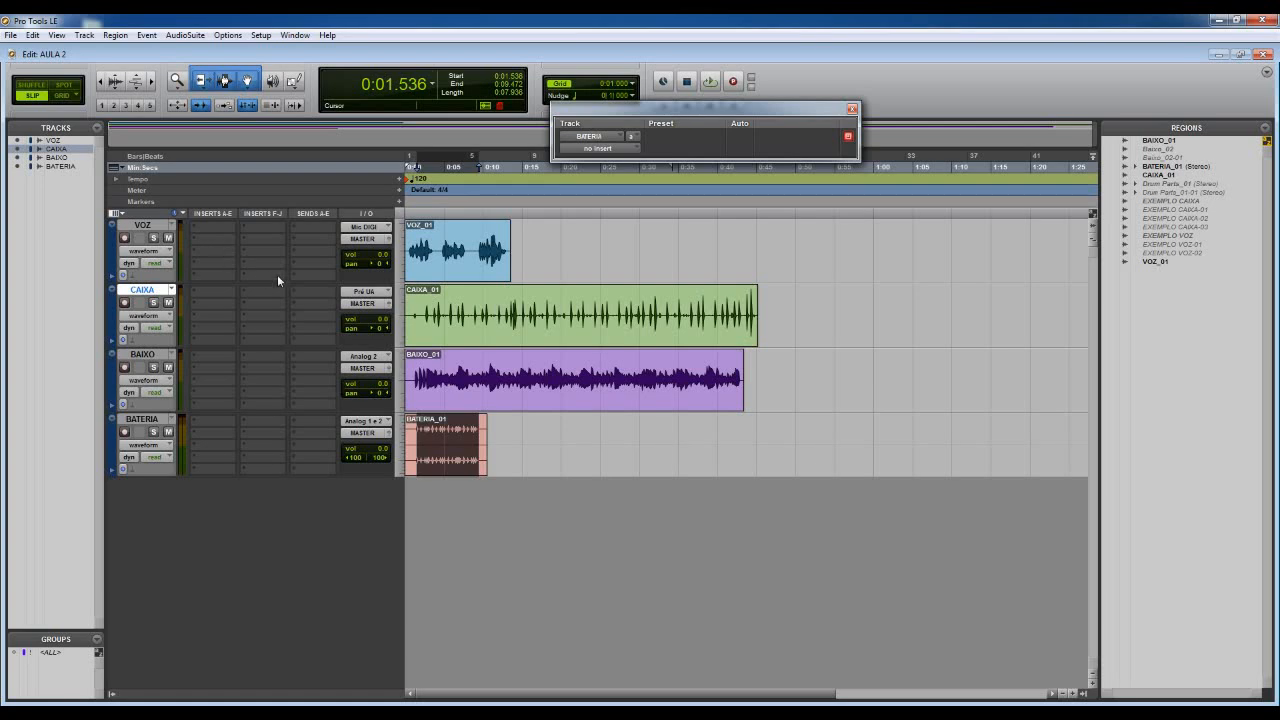
Step: Select the last VOZ phrase from about 0:09.30 to 0:13.14 and insert the mono RCompressor plug-in in the VOZ track's first insert slot
{"action": "left_click_drag", "start_coordinate": [478, 241], "coordinate": [508, 241]}
{"action": "left_click", "coordinate": [218, 225]}
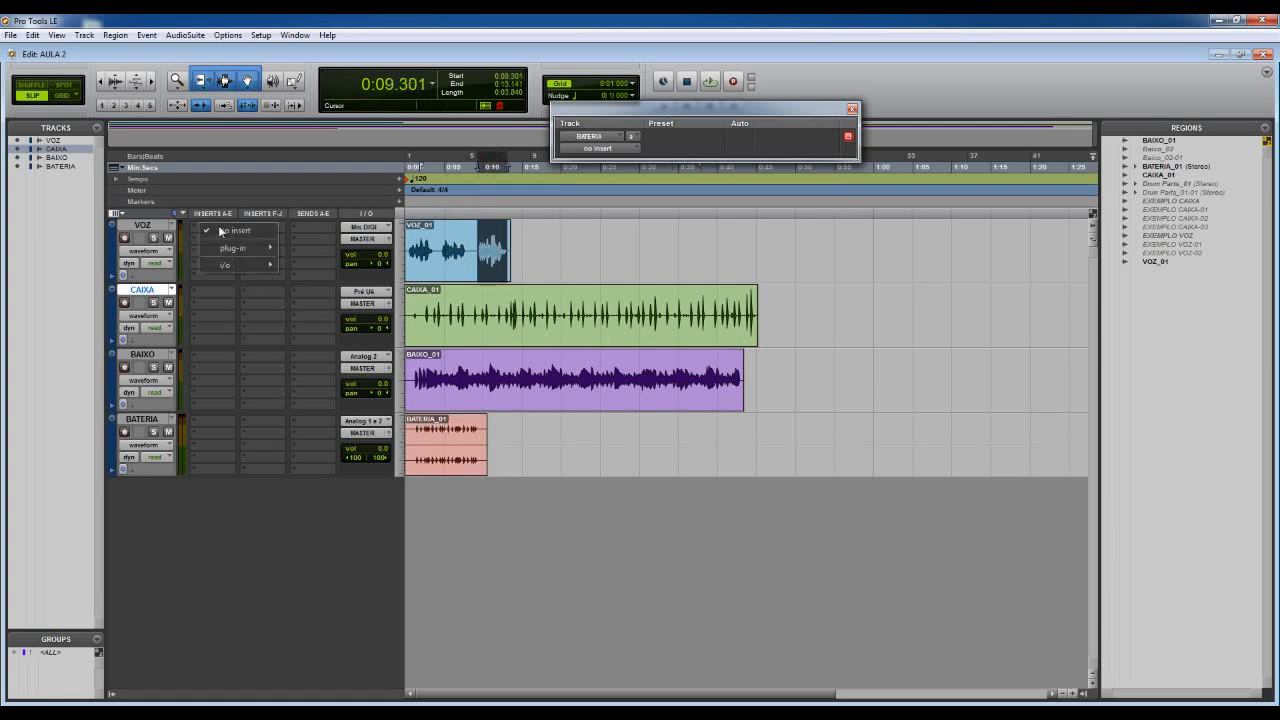
{"action": "mouse_move", "coordinate": [235, 247]}
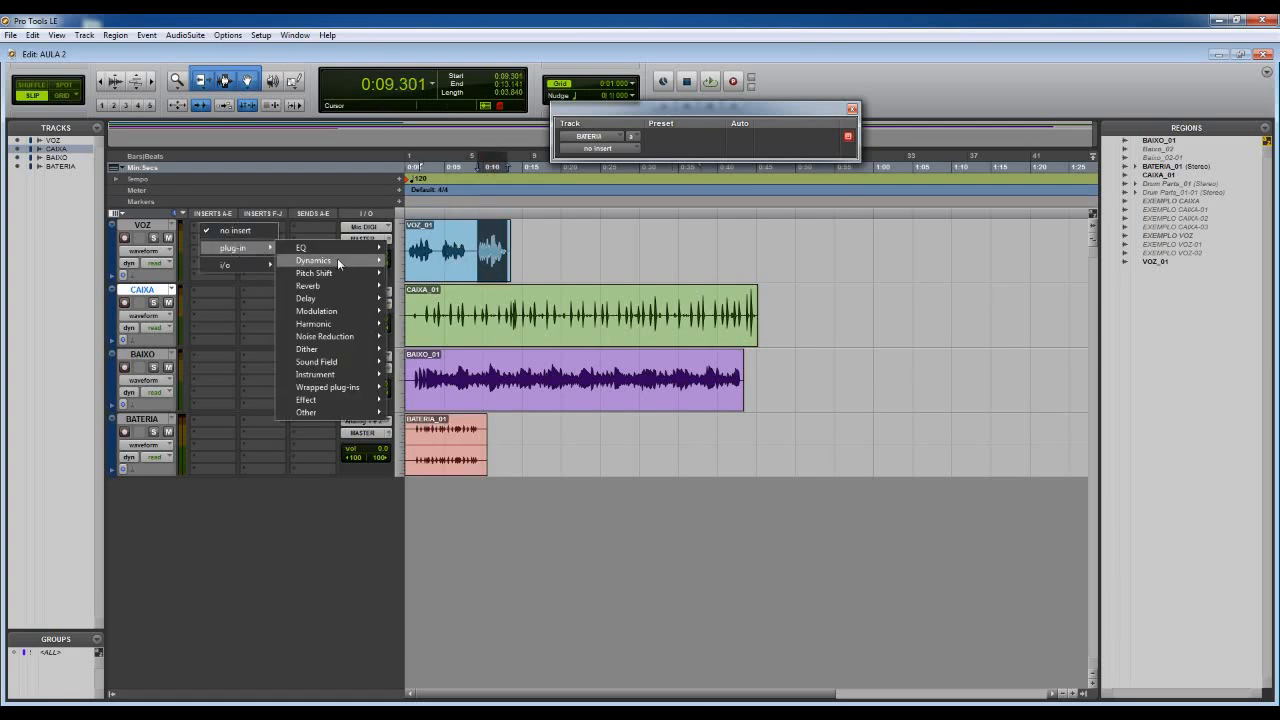
{"action": "mouse_move", "coordinate": [337, 258]}
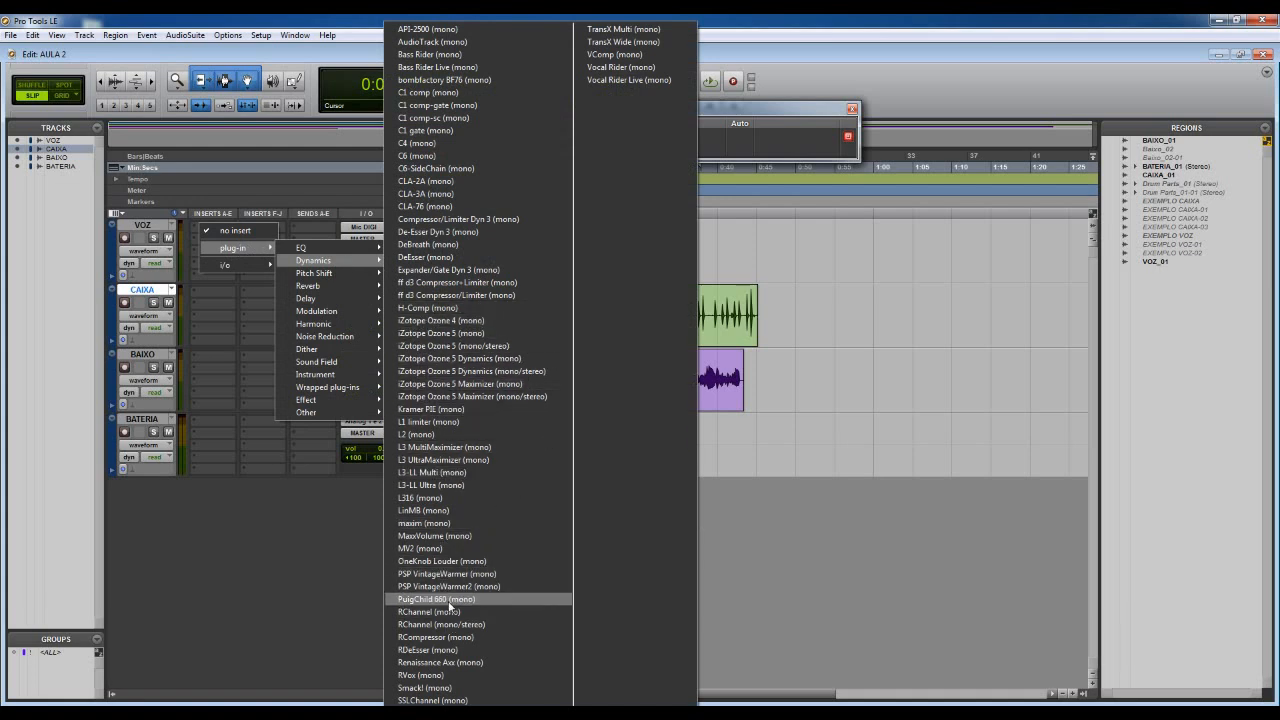
{"action": "left_click", "coordinate": [447, 638]}
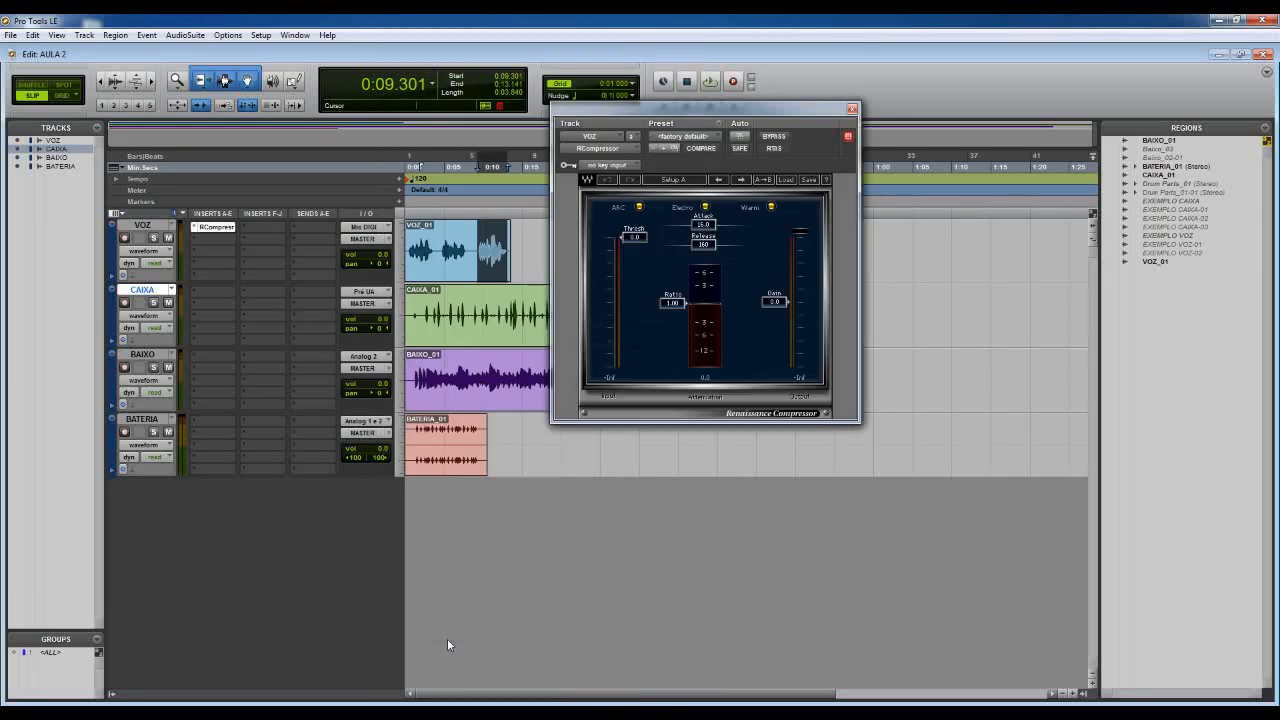
Step: Solo and play the VOZ track while setting the RCompressor threshold to about -17, ratio to 5.32 and attack to 2.57
{"action": "left_click", "coordinate": [154, 237]}
{"action": "key", "text": "space"}
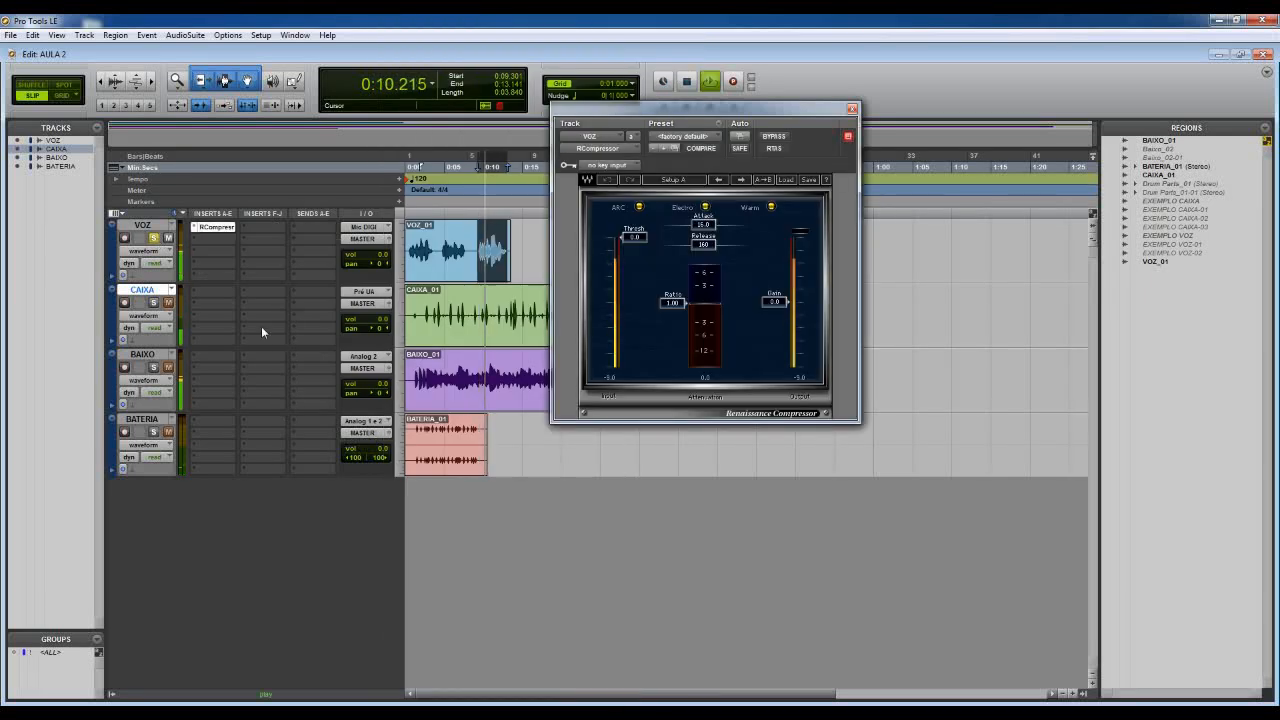
{"action": "left_click_drag", "start_coordinate": [636, 238], "coordinate": [676, 340]}
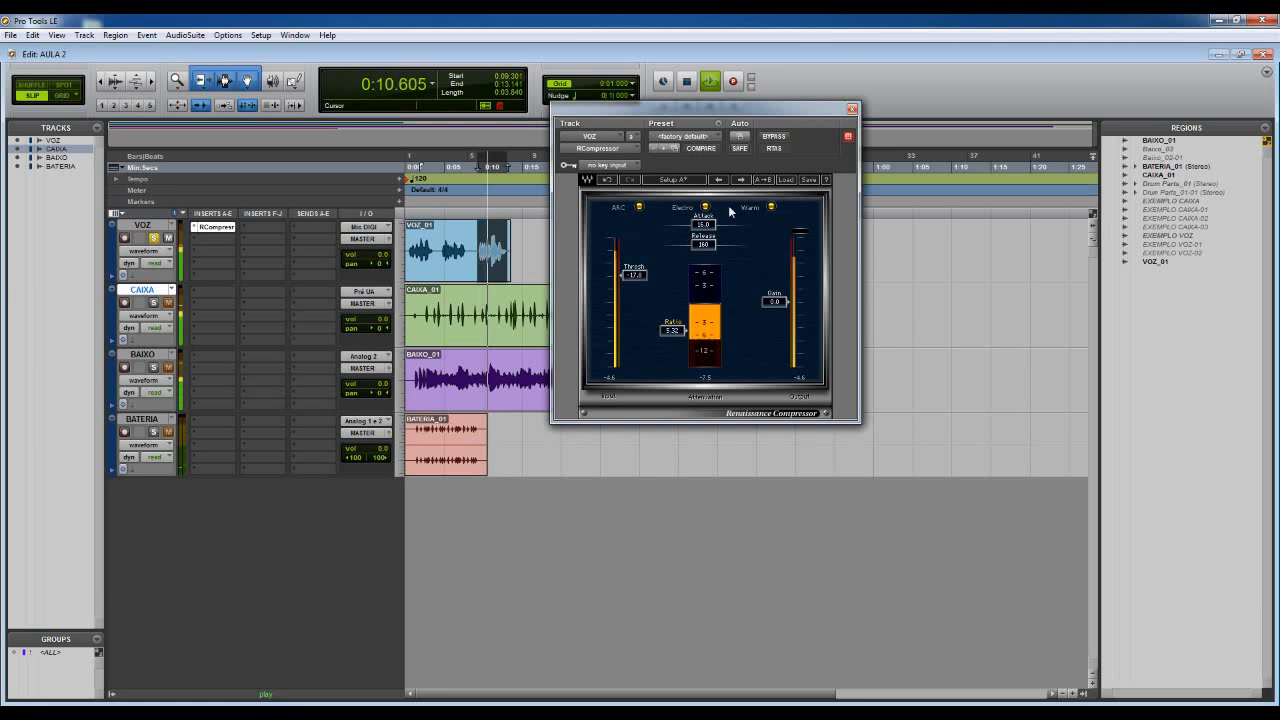
{"action": "left_click_drag", "start_coordinate": [705, 226], "coordinate": [686, 226]}
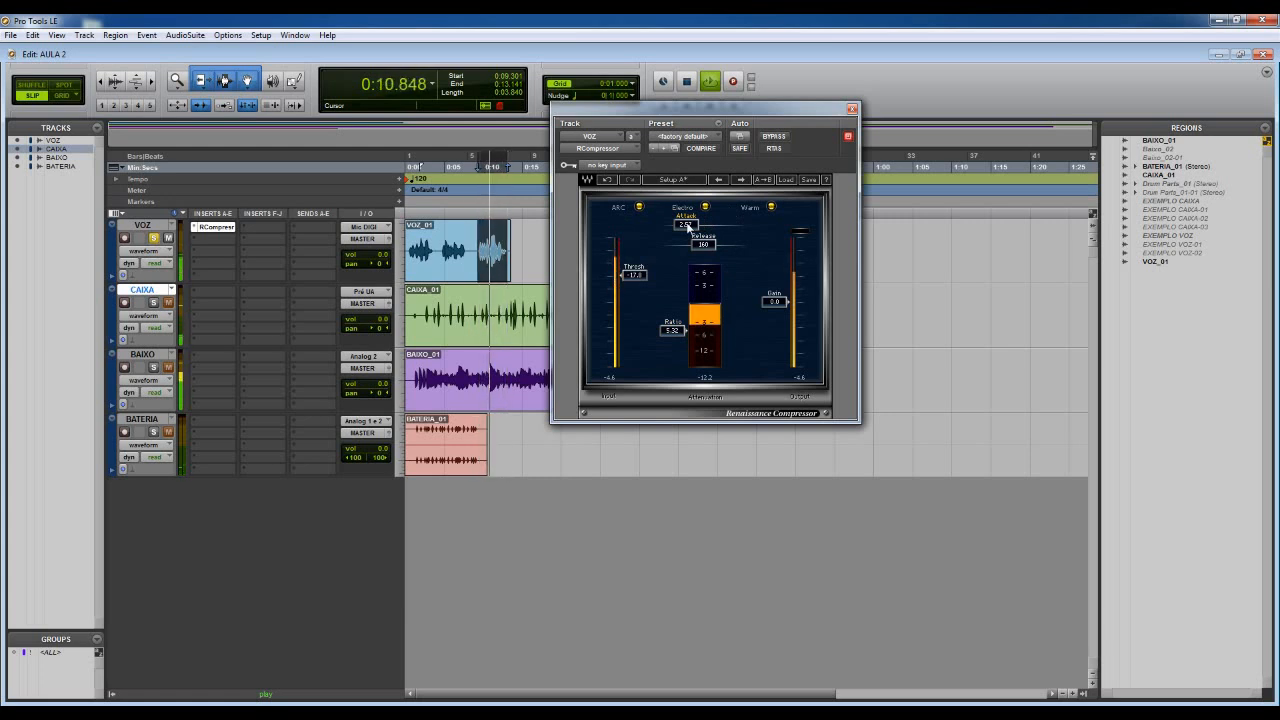
Step: Compare the vocal with RCompressor bypassed and active, and stop playback
{"action": "left_click", "coordinate": [776, 139]}
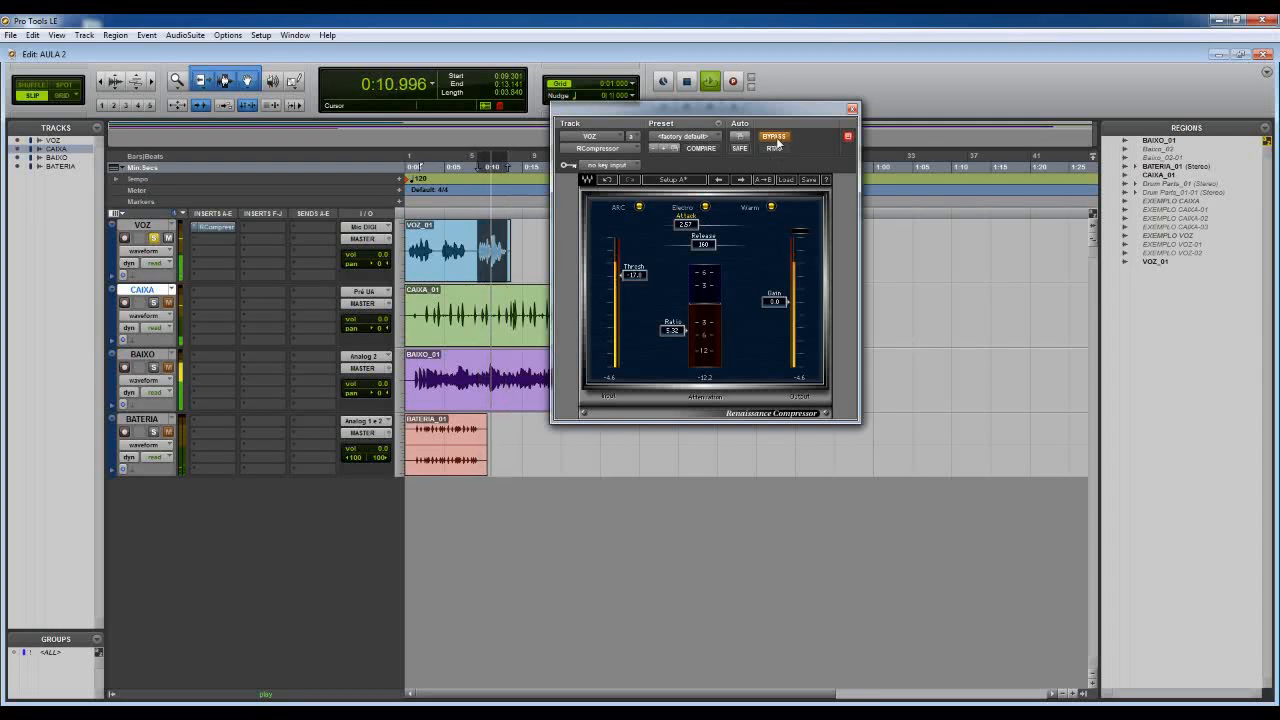
{"action": "left_click", "coordinate": [776, 138]}
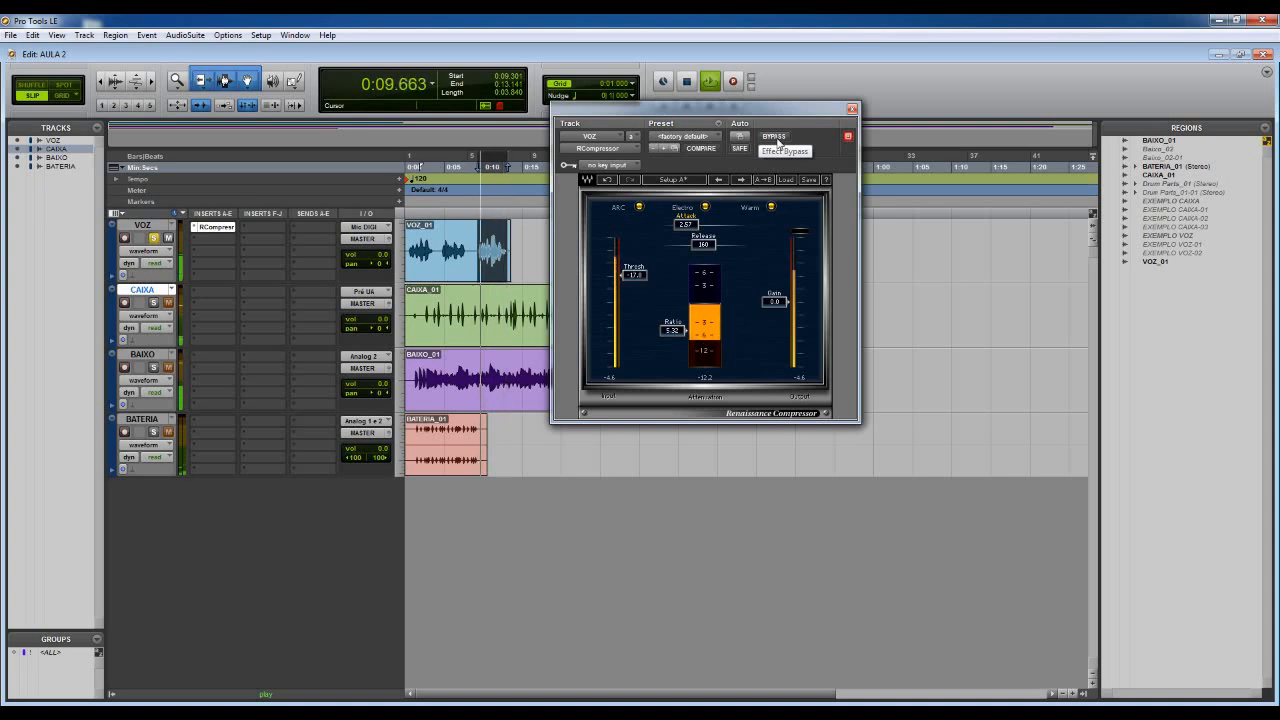
{"action": "key", "text": "space"}
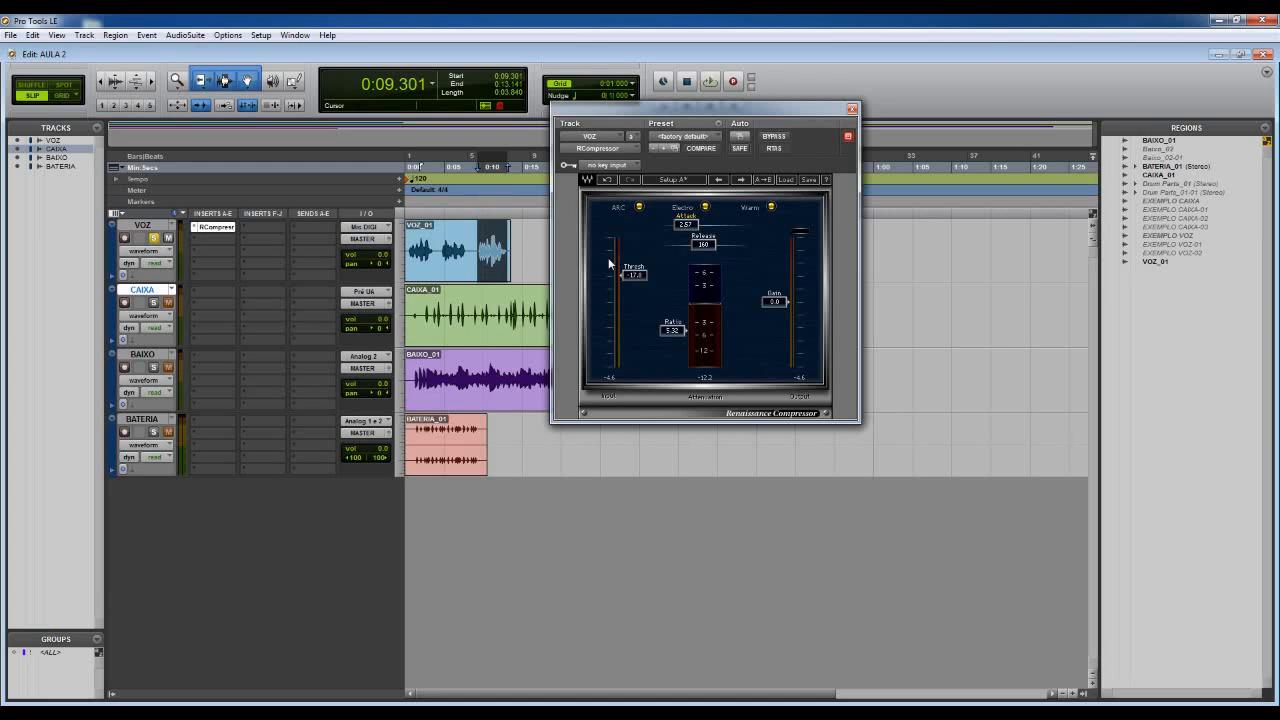
Step: Replace RCompressor with the mono CLA-76 plug-in in the VOZ track's first insert slot
{"action": "left_click", "coordinate": [198, 229]}
{"action": "mouse_move", "coordinate": [240, 247]}
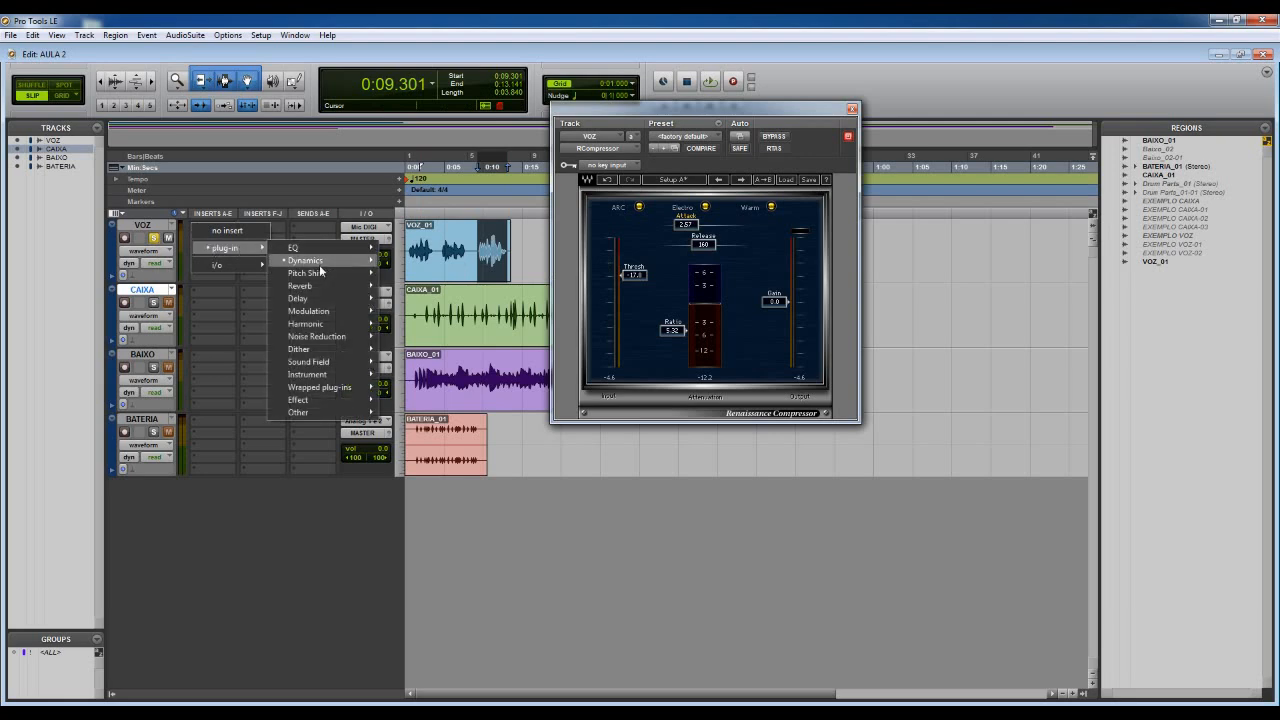
{"action": "mouse_move", "coordinate": [319, 264]}
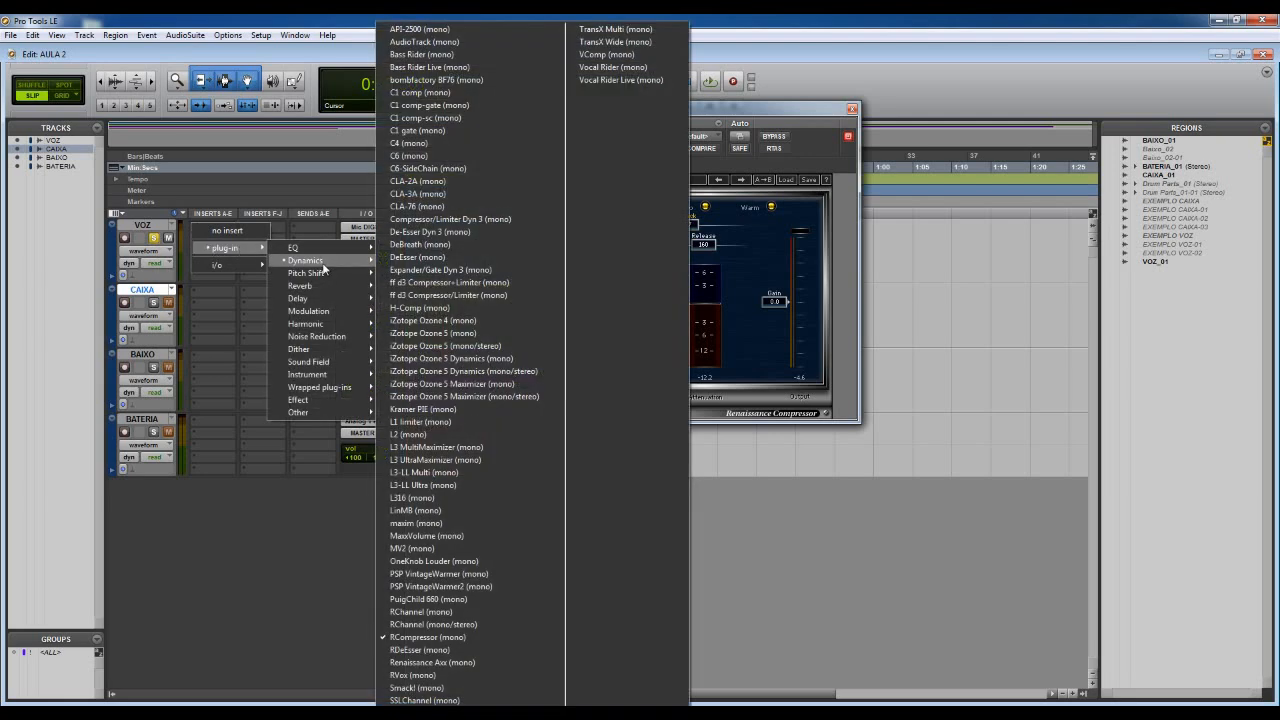
{"action": "left_click", "coordinate": [438, 207]}
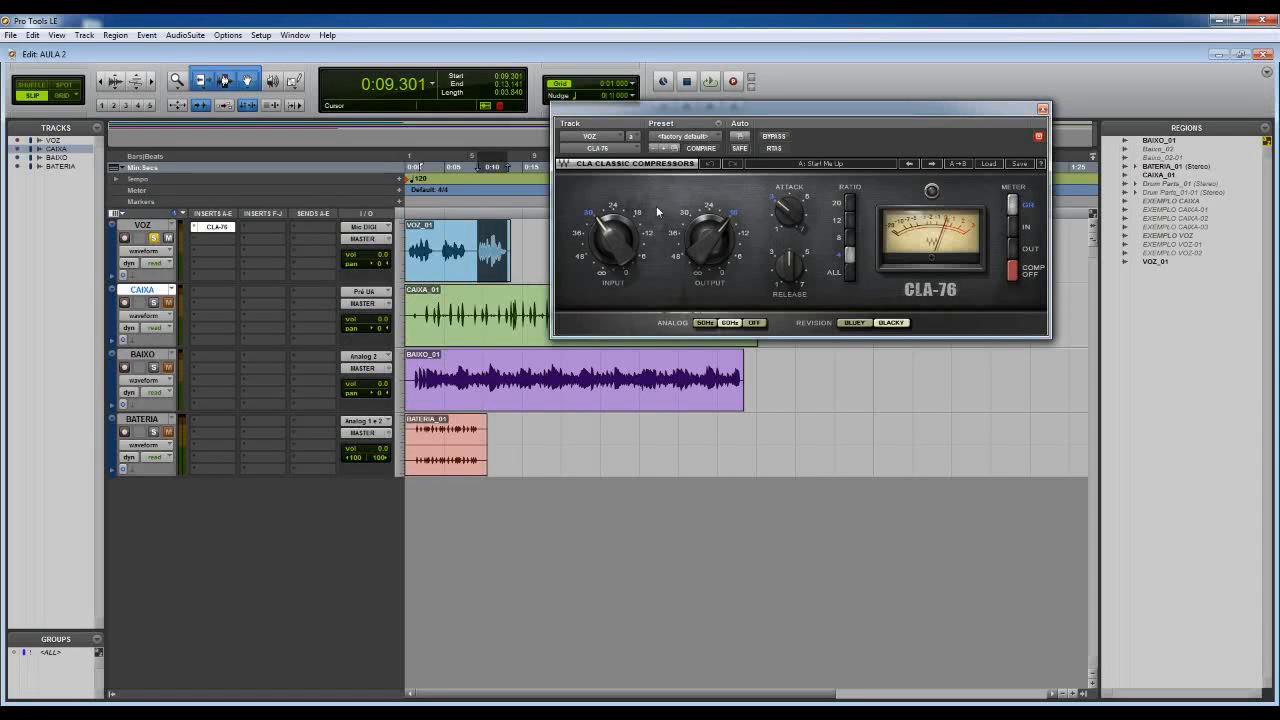
Step: Play the selected VOZ phrase through the CLA-76 and raise its input to about -17
{"action": "mouse_move", "coordinate": [616, 244]}
{"action": "mouse_move", "coordinate": [787, 211]}
{"action": "key", "text": "space"}
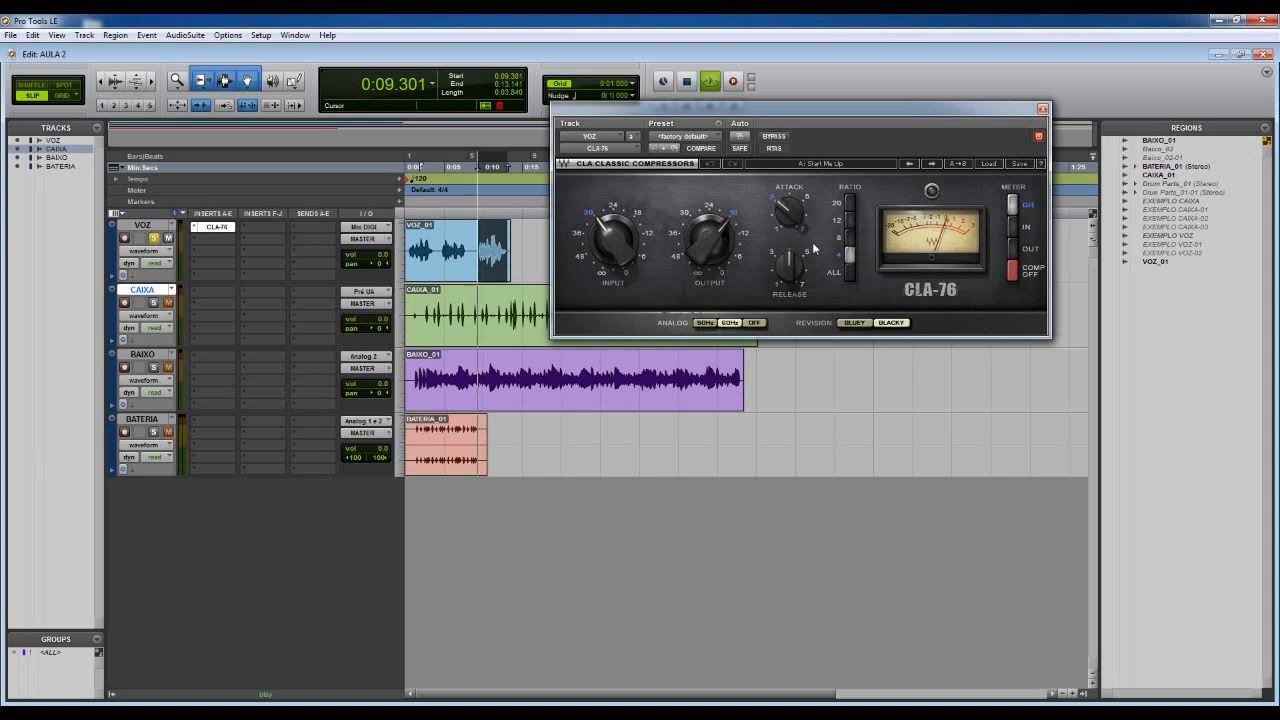
{"action": "key", "text": "space"}
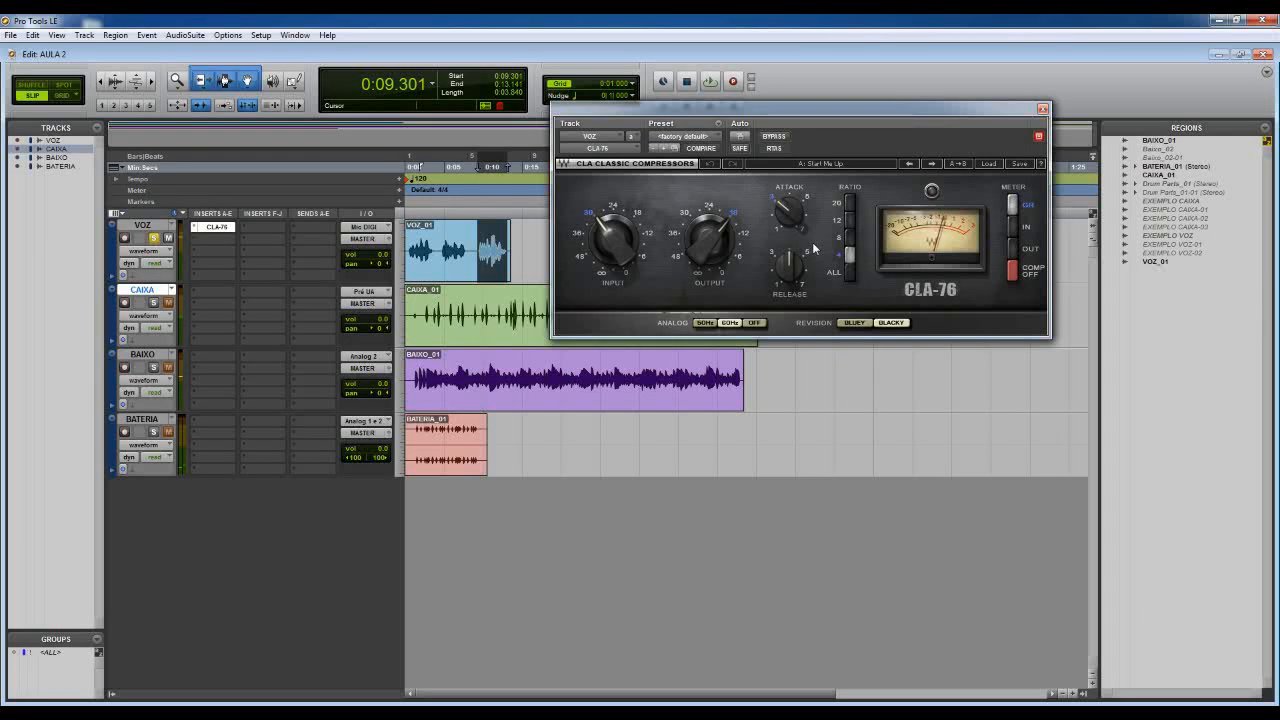
{"action": "mouse_move", "coordinate": [617, 242]}
{"action": "key", "text": "space"}
{"action": "left_click_drag", "start_coordinate": [617, 242], "coordinate": [617, 210]}
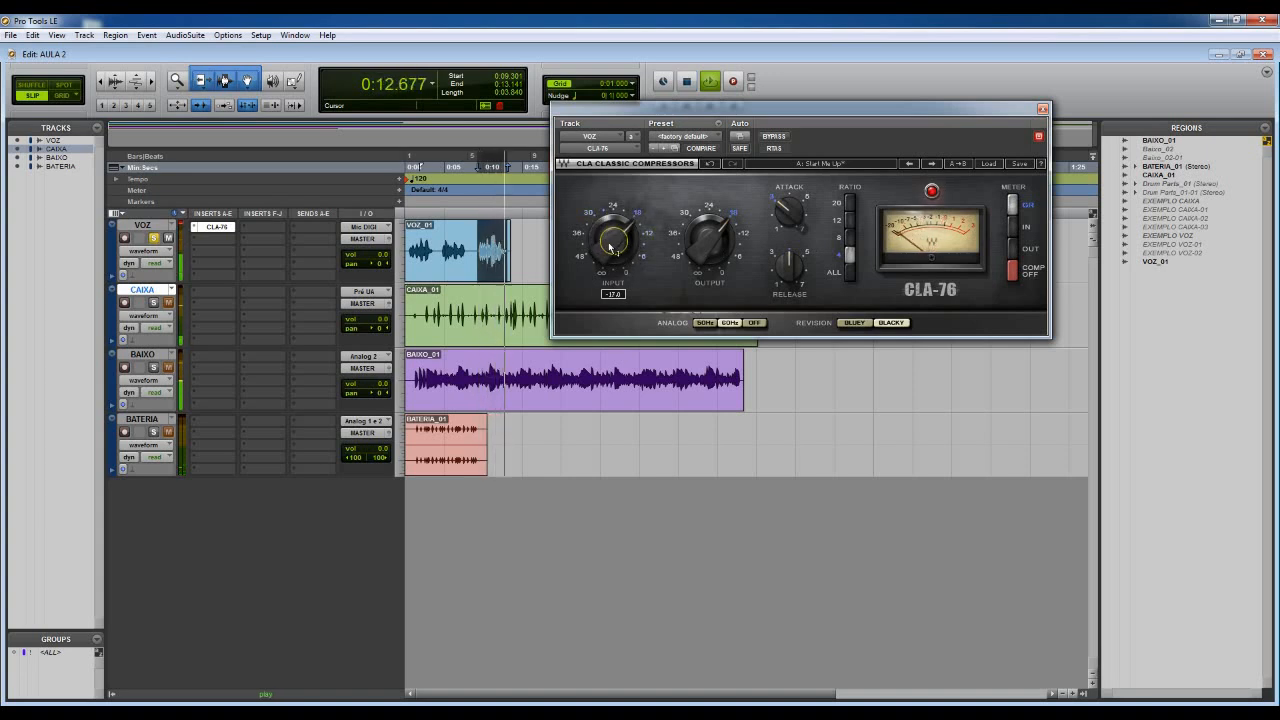
Step: Compare the vocal with the CLA-76 bypassed and active, and stop playback
{"action": "left_click", "coordinate": [781, 138]}
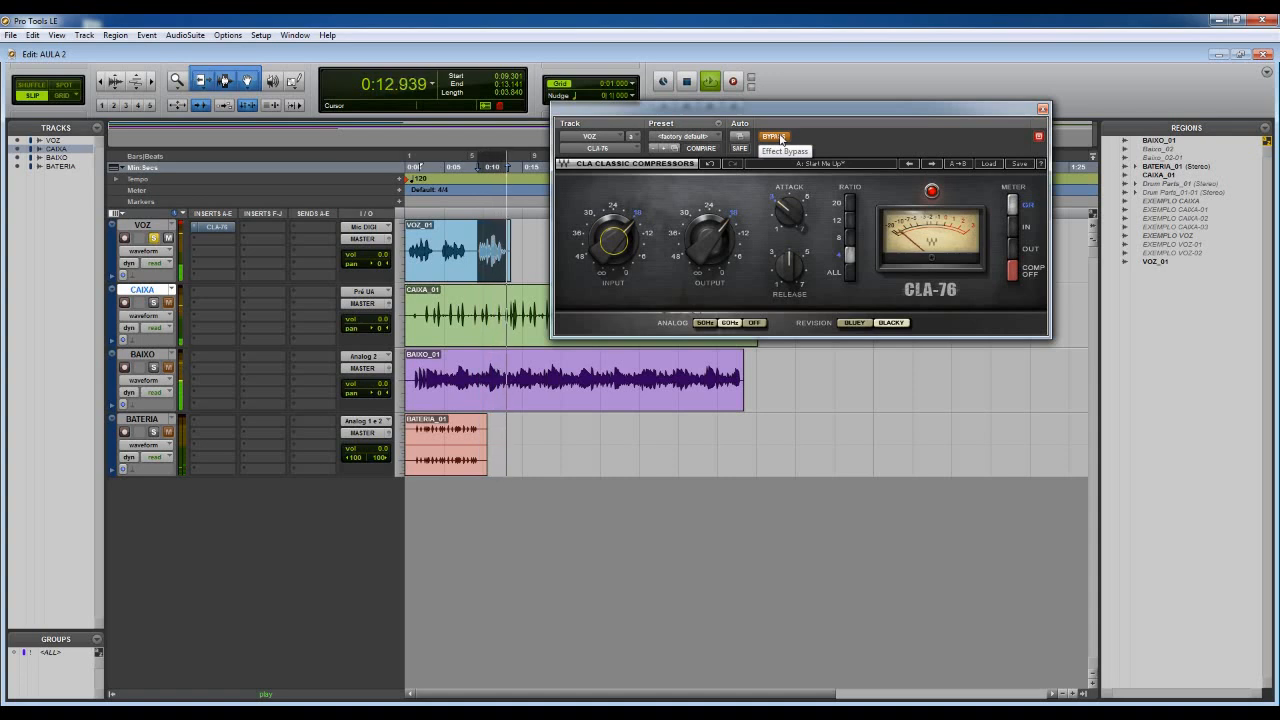
{"action": "left_click", "coordinate": [781, 138]}
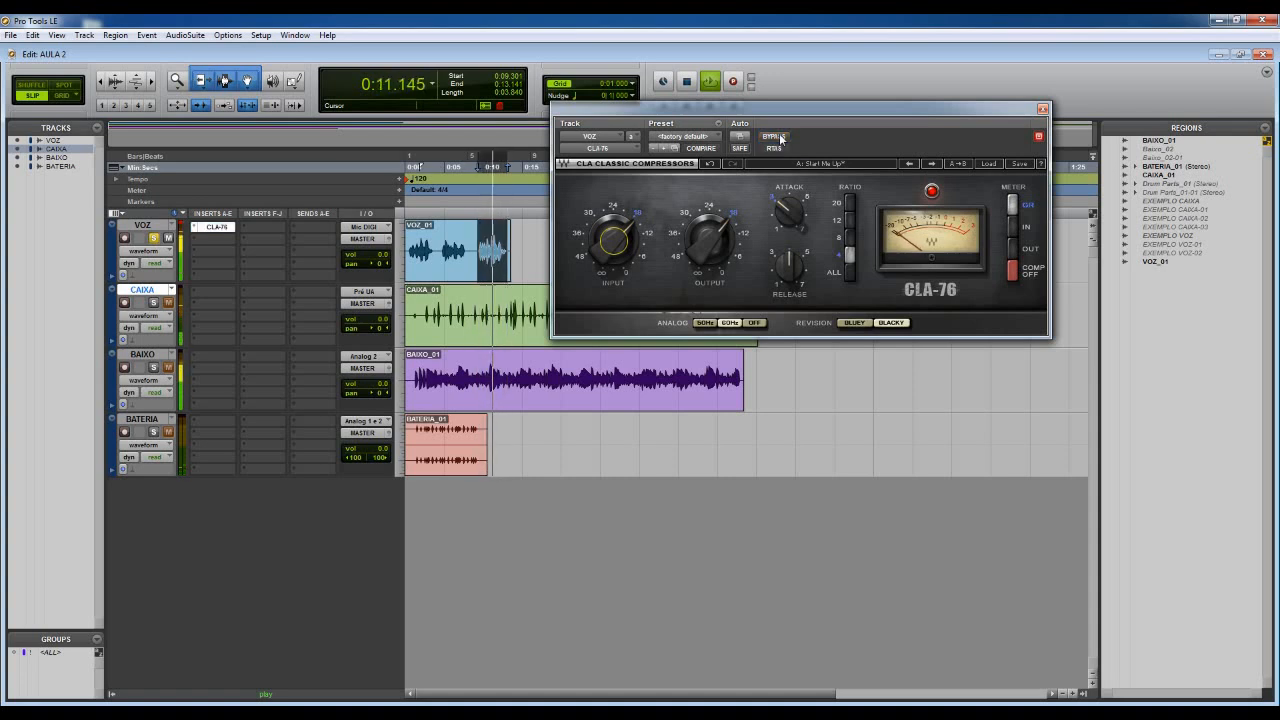
{"action": "key", "text": "space"}
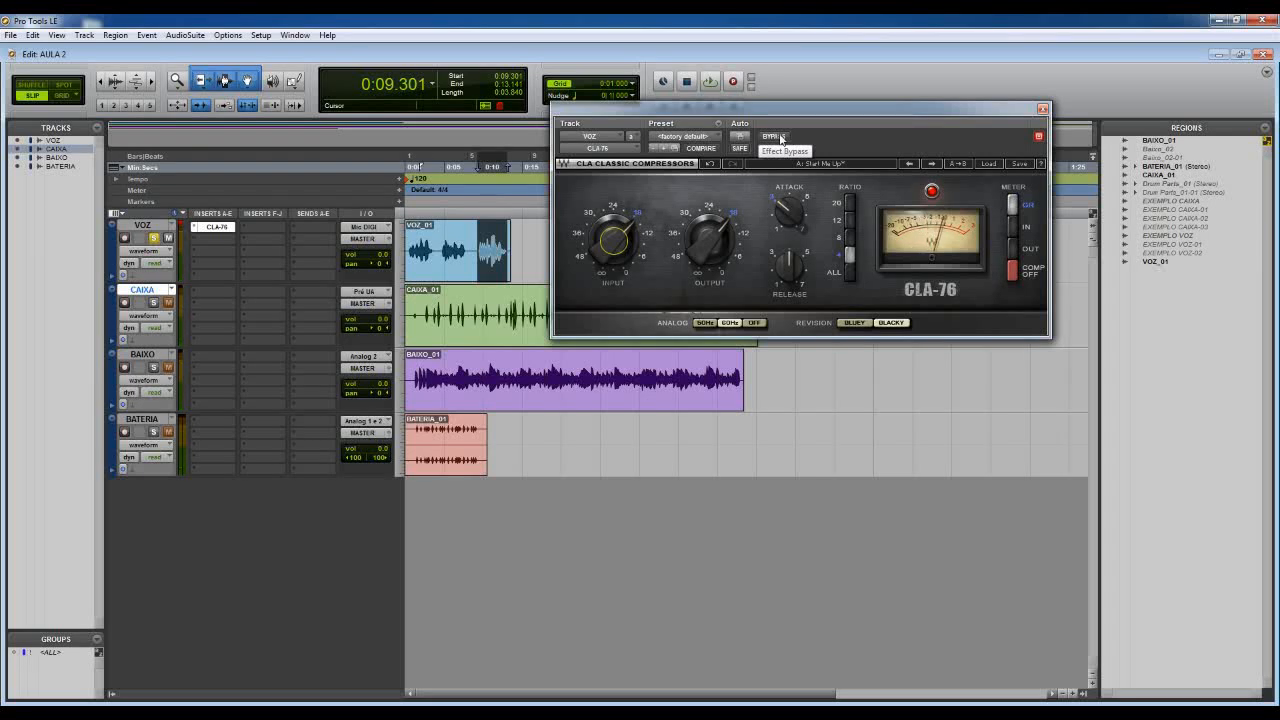
Step: Load the CLA-76 vocal preset, switch the Revision to Blacky and set it back to Bluey
{"action": "left_click", "coordinate": [712, 137]}
{"action": "left_click", "coordinate": [705, 138]}
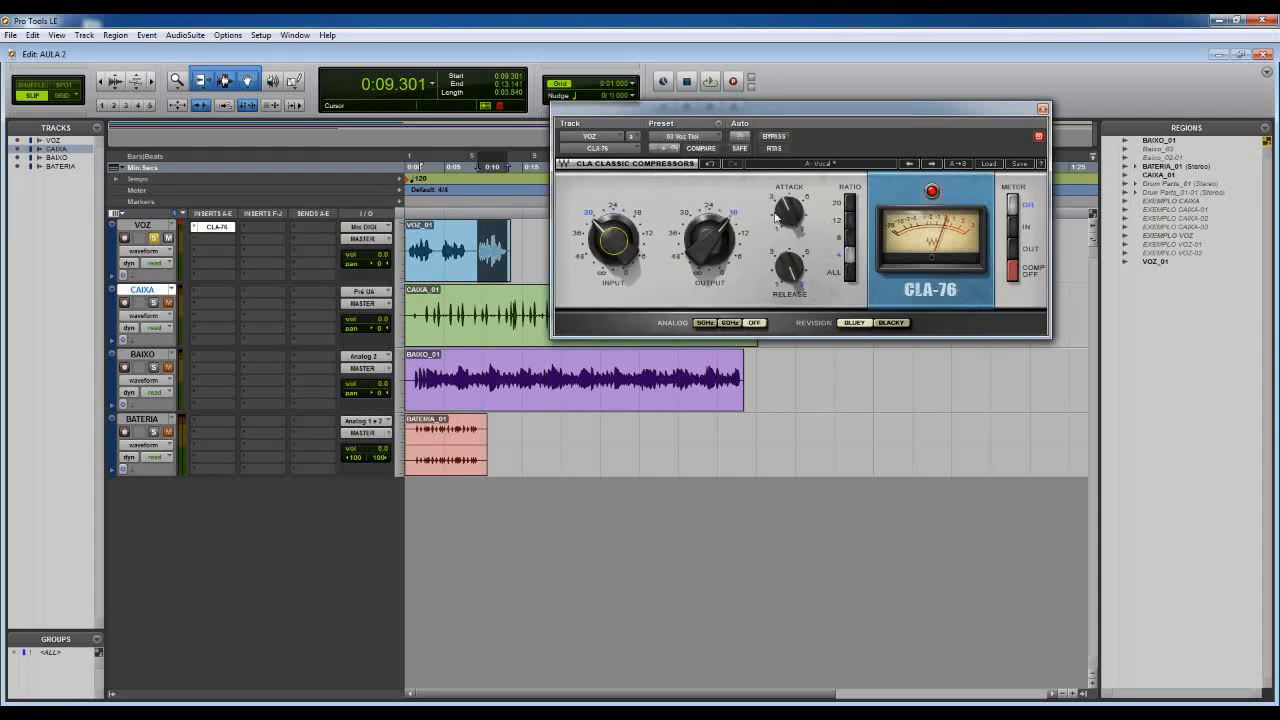
{"action": "left_click", "coordinate": [898, 323]}
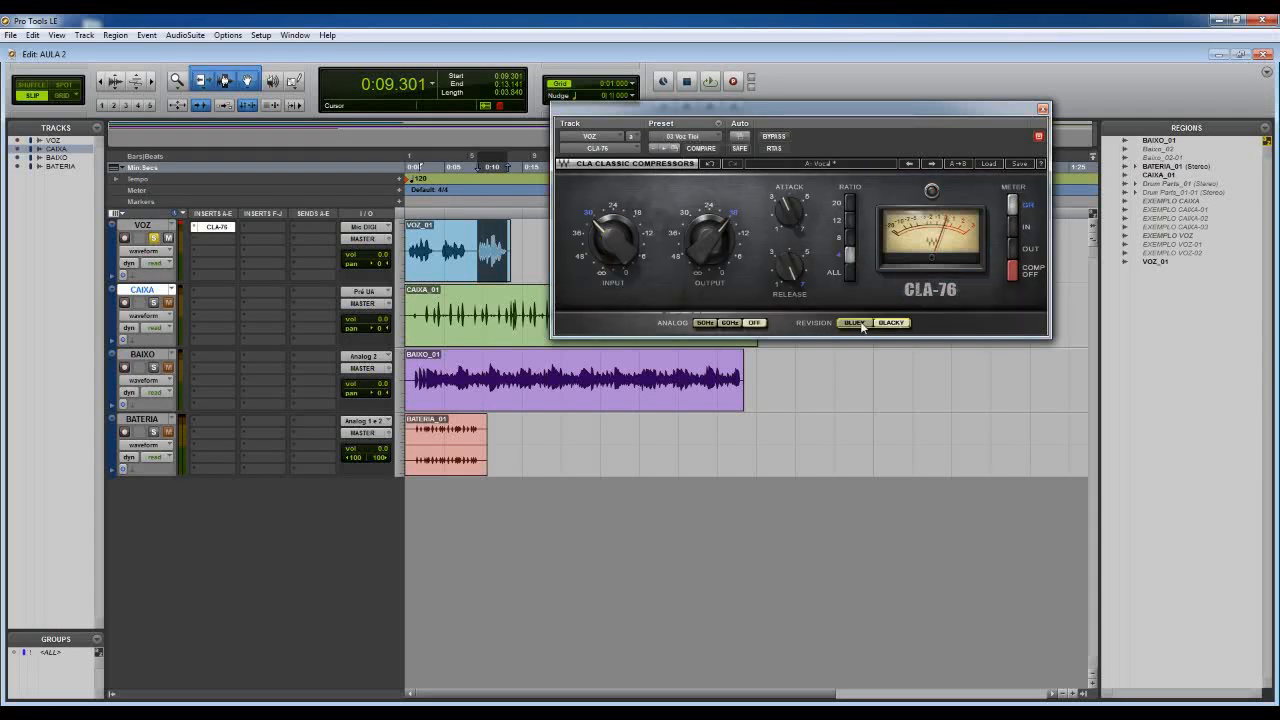
{"action": "left_click", "coordinate": [862, 325]}
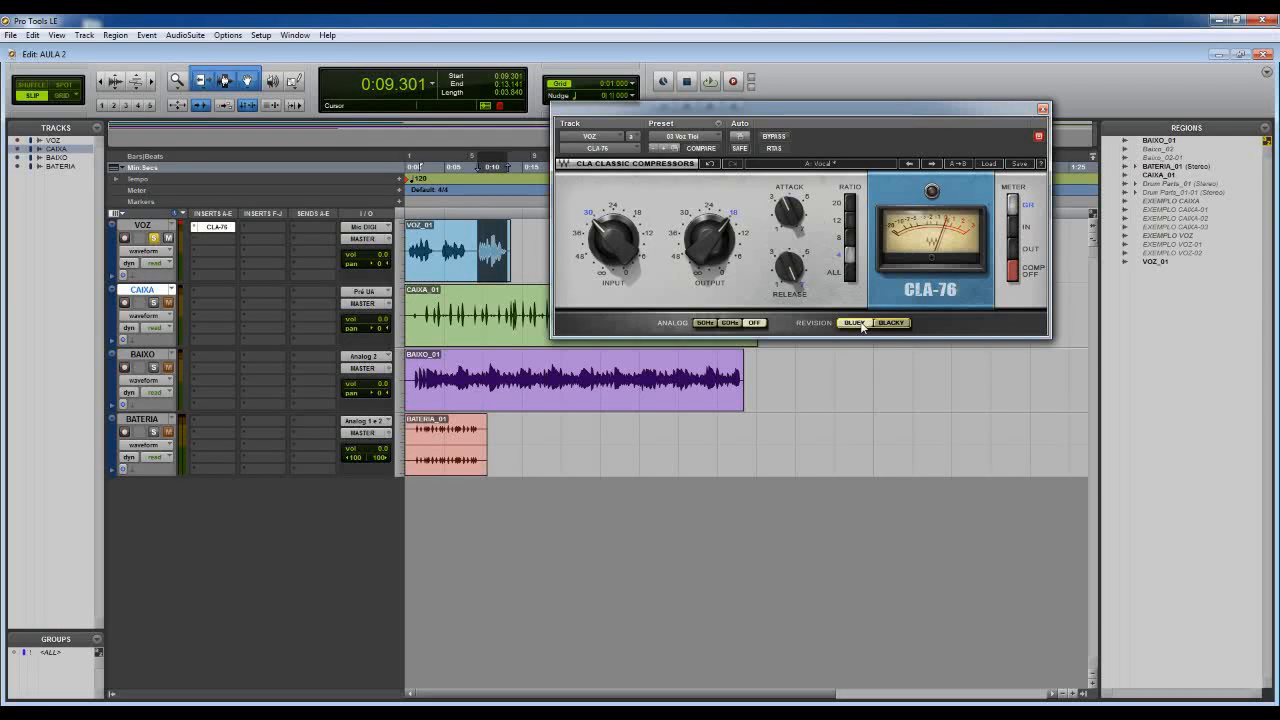
Step: Play the VOZ phrase with the CLA-76 input raised to about -24, and compare it with the plug-in bypassed and active
{"action": "key", "text": "space"}
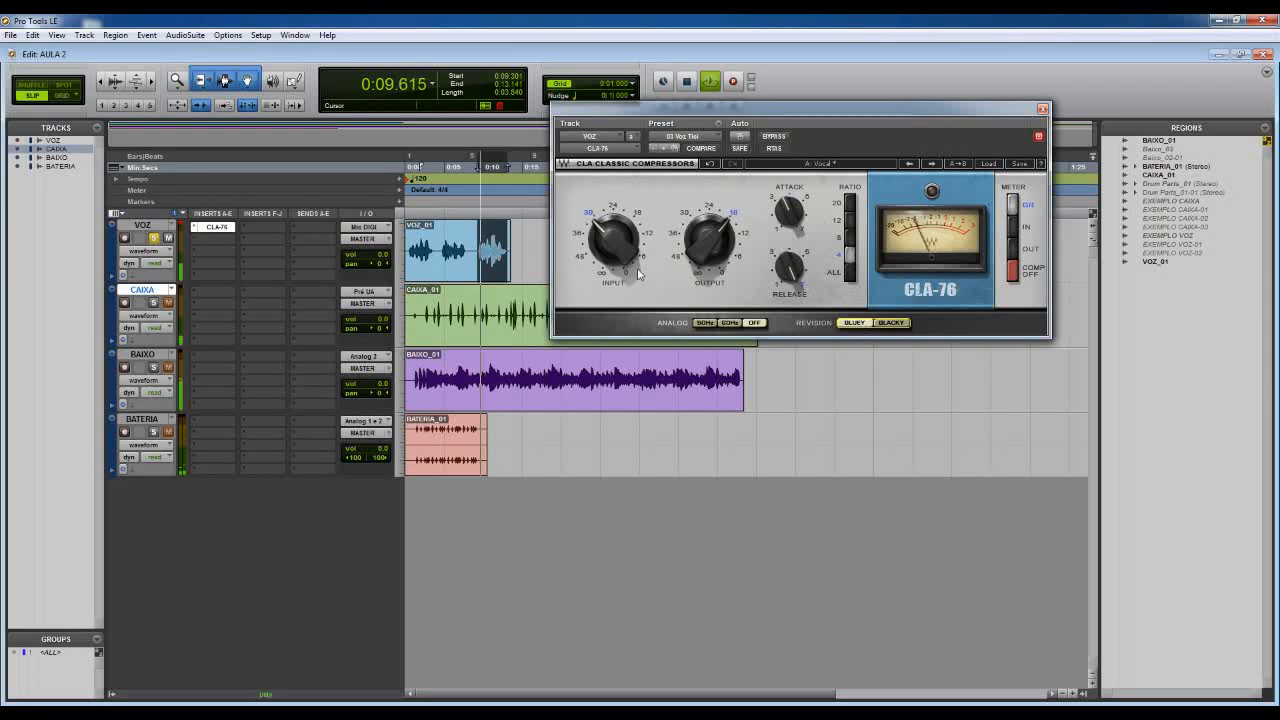
{"action": "left_click_drag", "start_coordinate": [612, 240], "coordinate": [620, 252]}
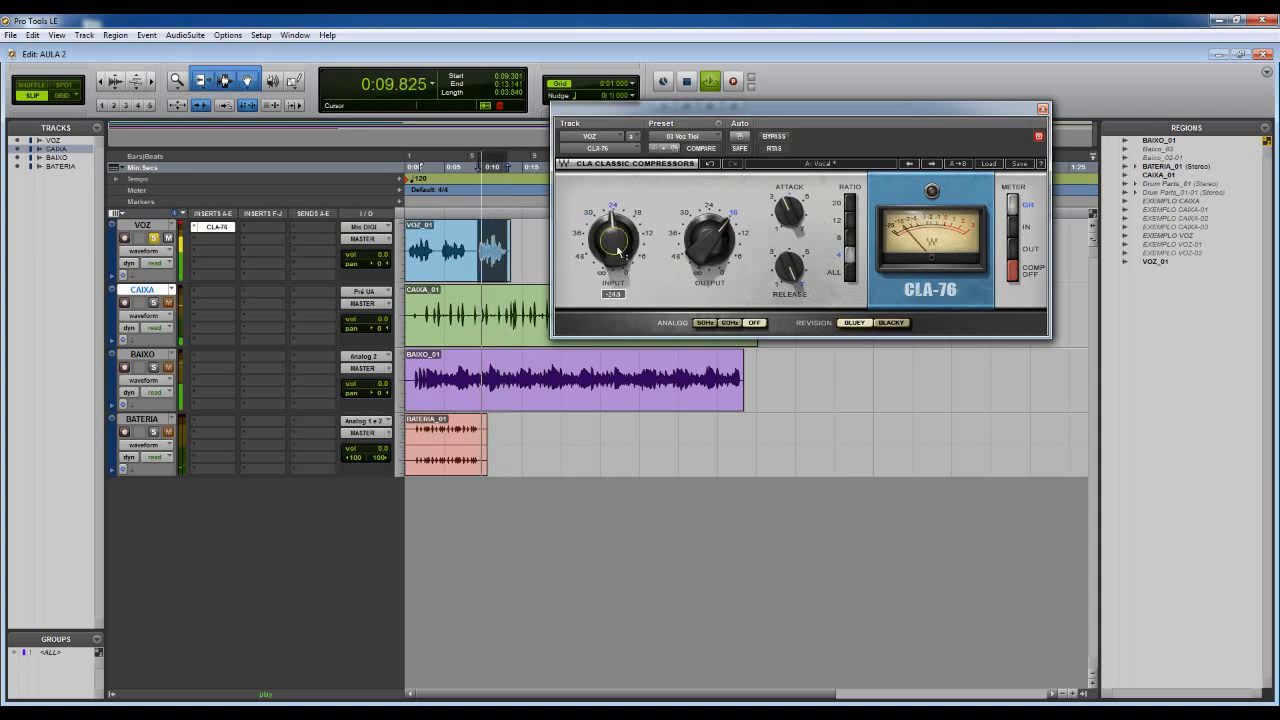
{"action": "left_click", "coordinate": [775, 137]}
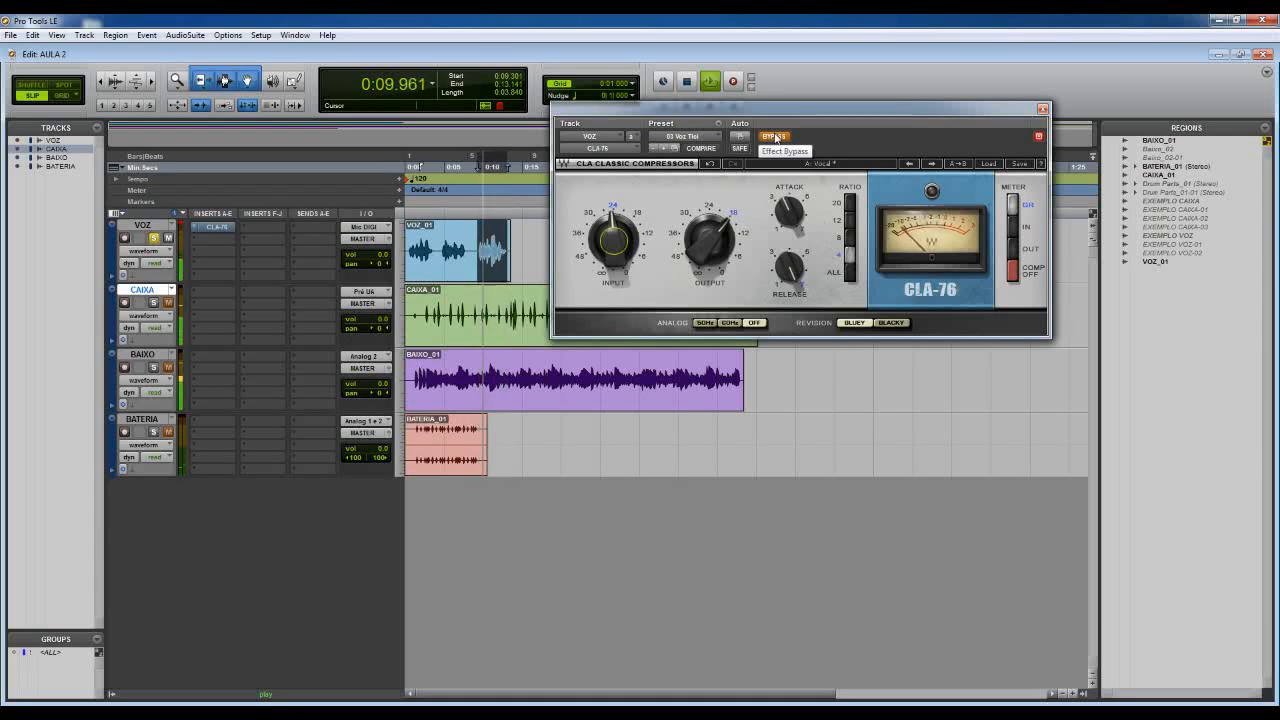
{"action": "left_click", "coordinate": [775, 137]}
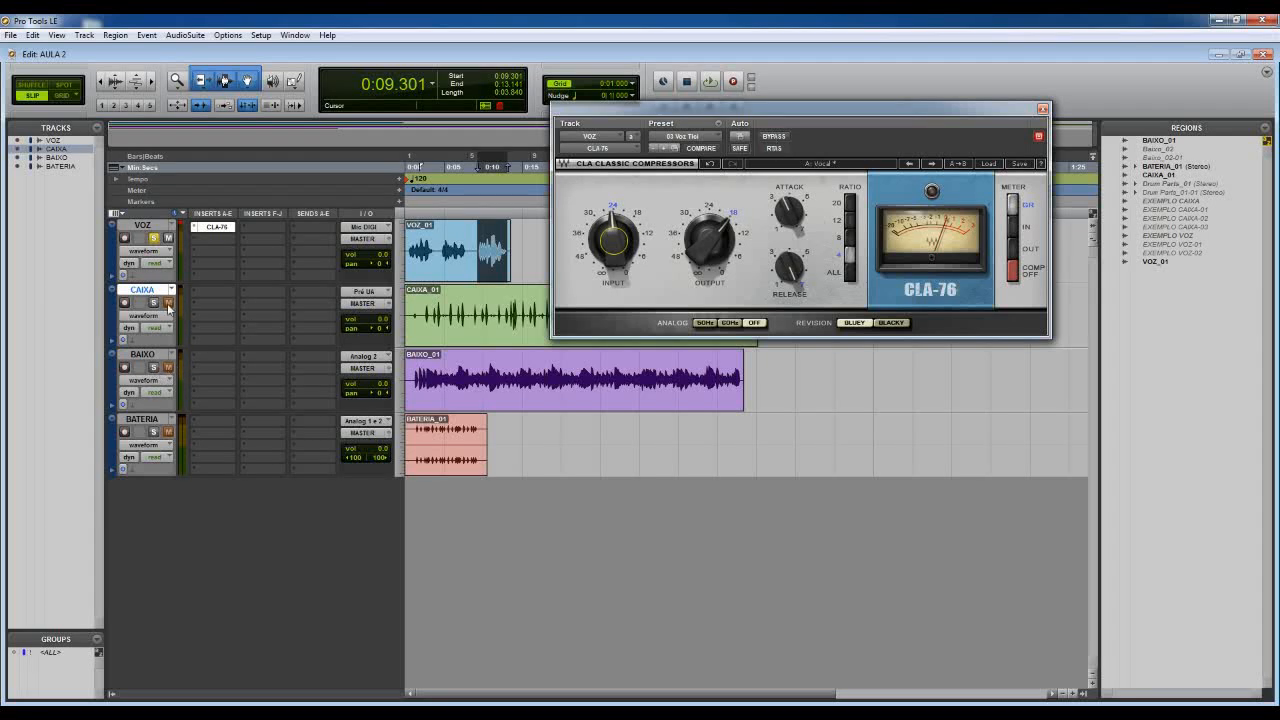
Step: Insert the CLA-3A mono compressor on the BAIXO track and adjust its gain to about 6.4
{"action": "left_click", "coordinate": [204, 354]}
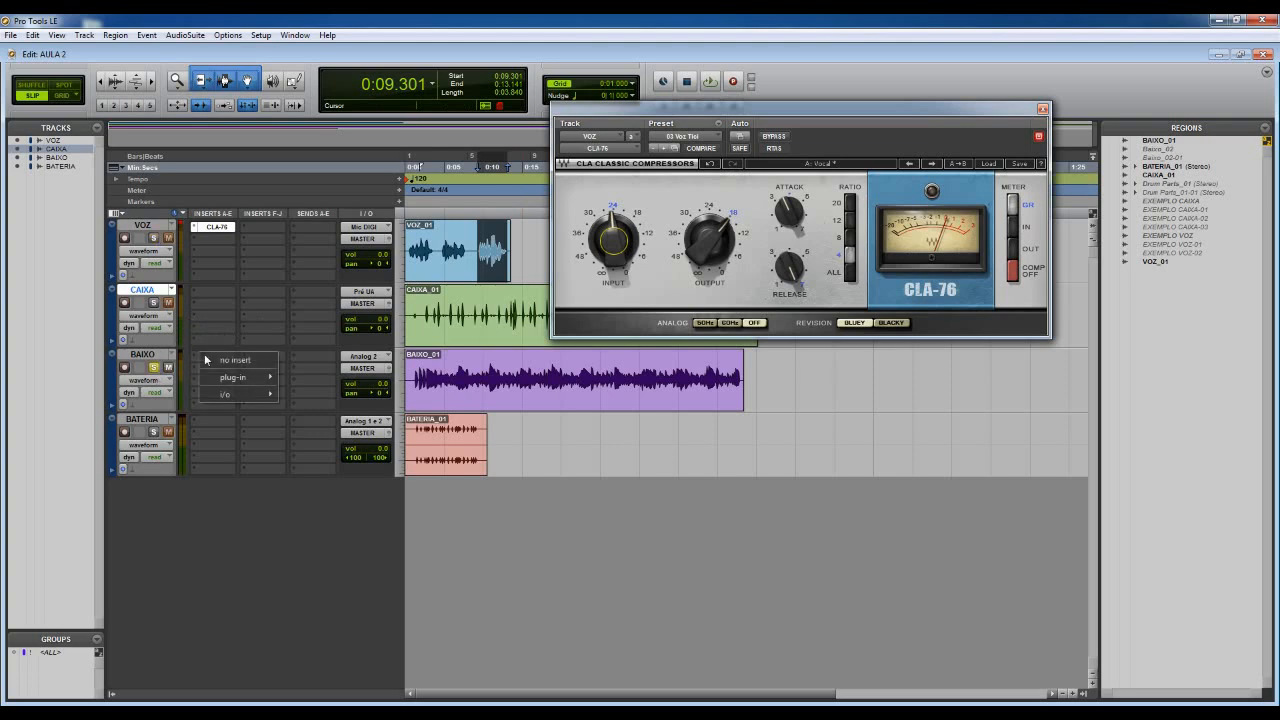
{"action": "mouse_move", "coordinate": [235, 377]}
{"action": "mouse_move", "coordinate": [313, 390]}
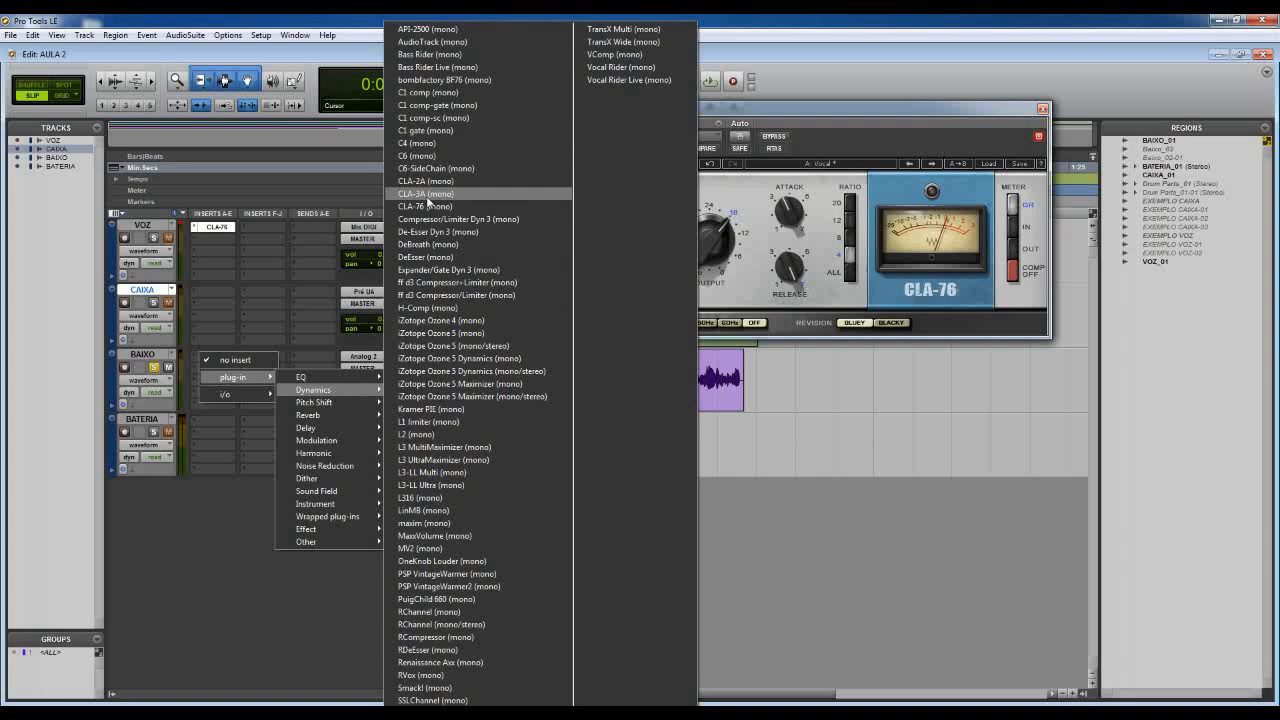
{"action": "left_click", "coordinate": [428, 194]}
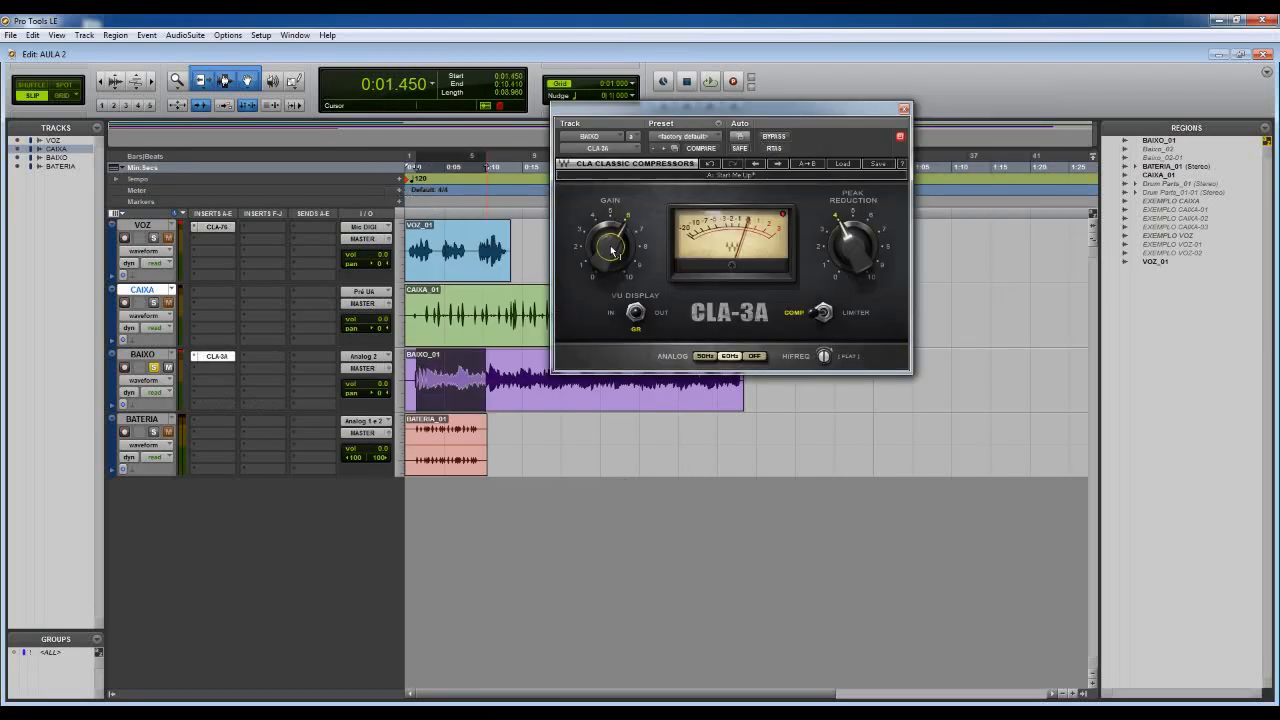
{"action": "left_click_drag", "start_coordinate": [611, 249], "coordinate": [615, 242]}
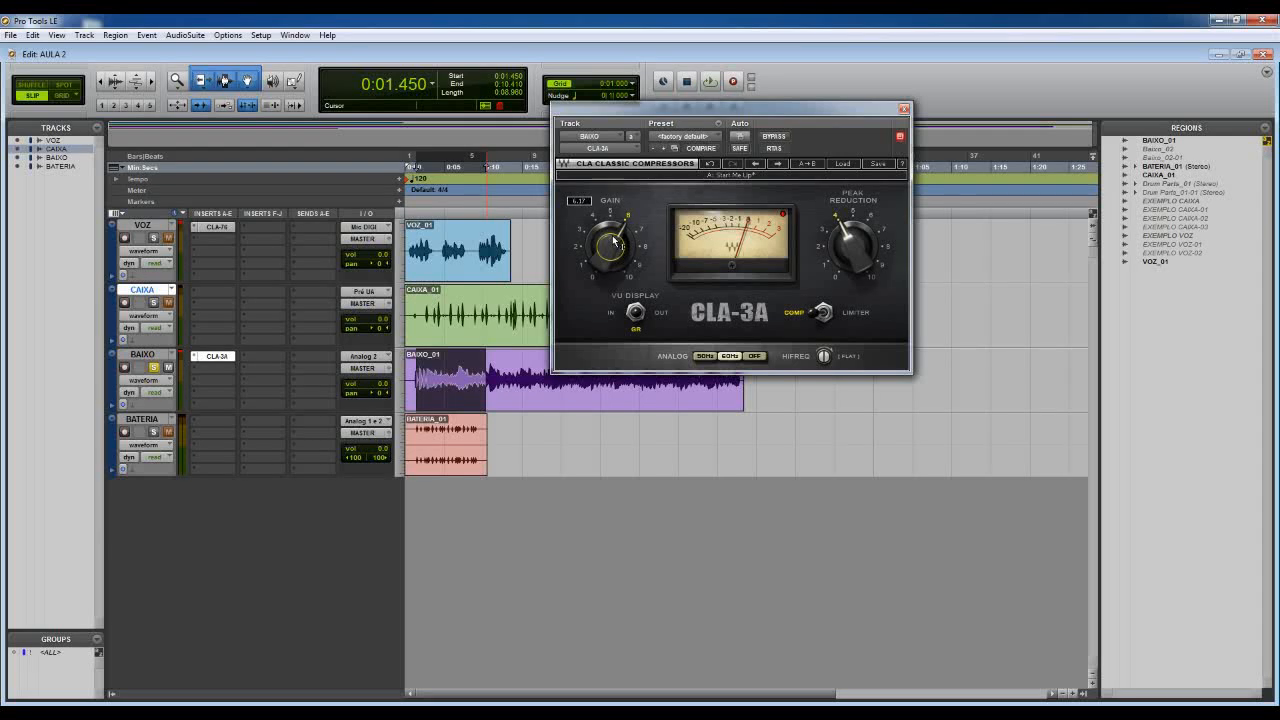
Step: Remove the CLA-3A from BAIXO, and replace the CLA-76 with Smack! on the soloed VOZ track
{"action": "left_click", "coordinate": [193, 362]}
{"action": "left_click", "coordinate": [215, 360]}
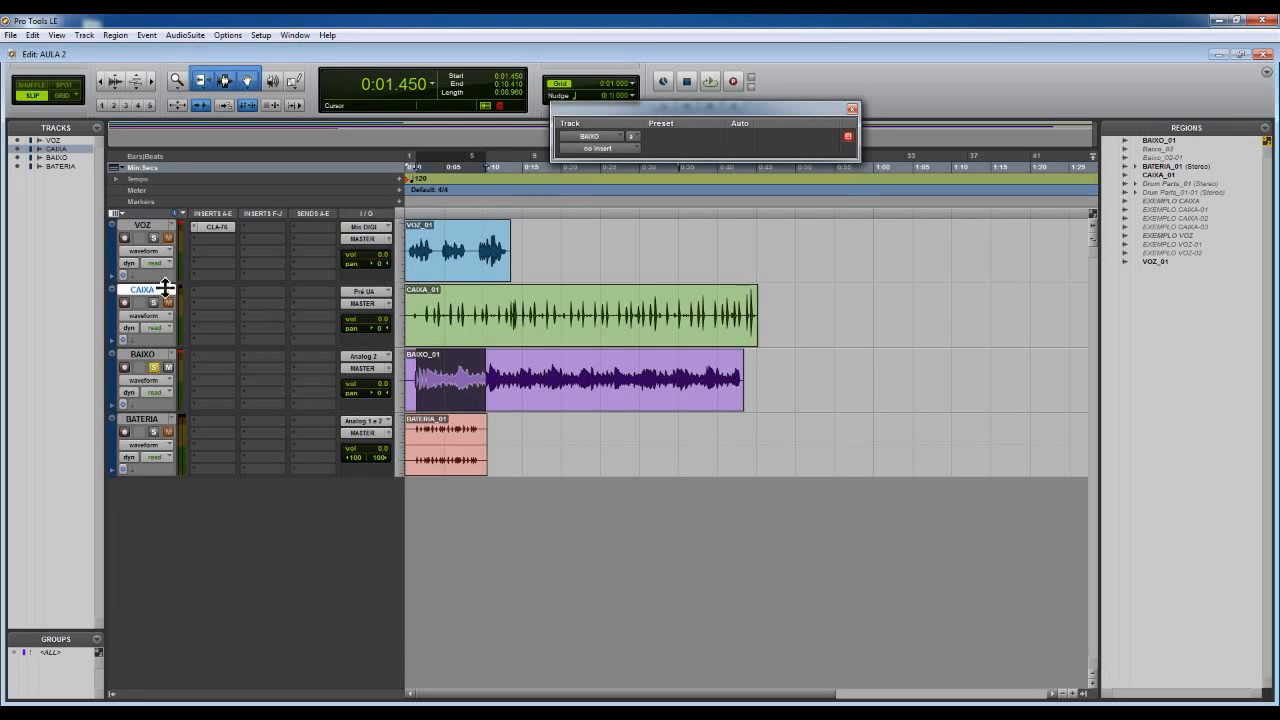
{"action": "left_click", "coordinate": [155, 370]}
{"action": "left_click", "coordinate": [154, 240]}
{"action": "left_click", "coordinate": [213, 226]}
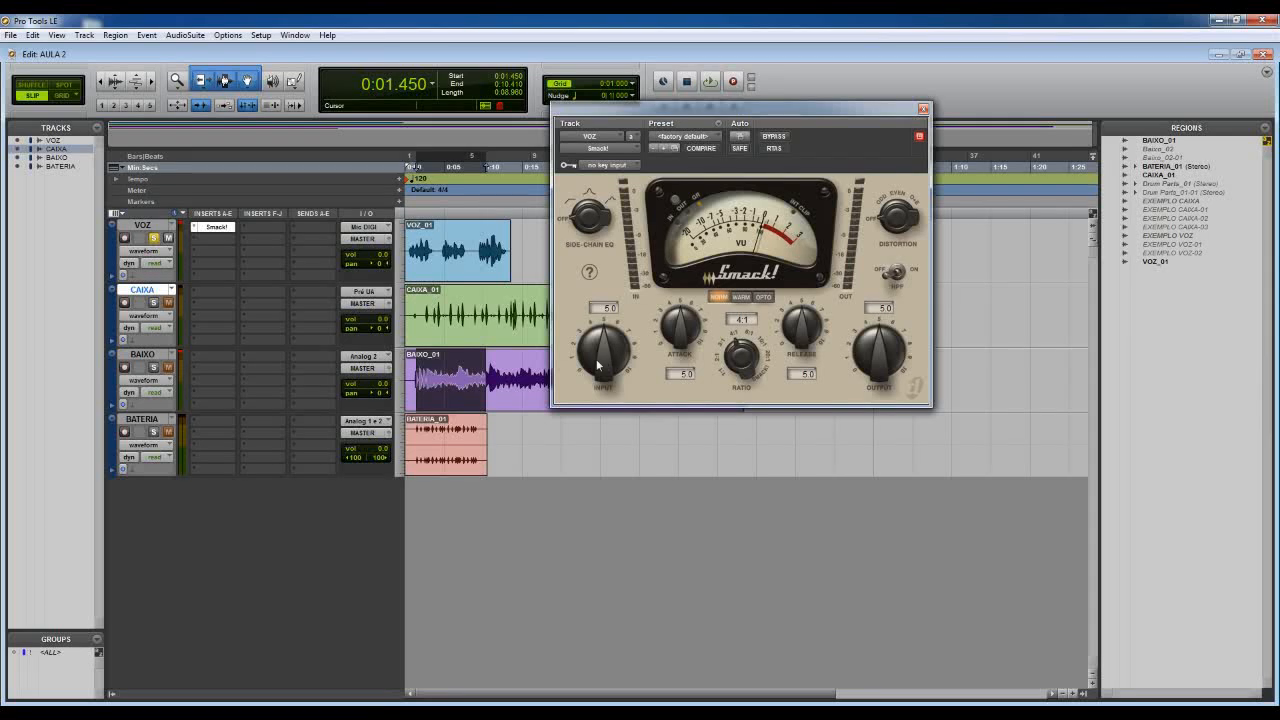
Step: Play the last VOZ phrase with the Smack! input raised to 6.8, and compare it with the plug-in bypassed and active
{"action": "left_click_drag", "start_coordinate": [479, 250], "coordinate": [511, 242]}
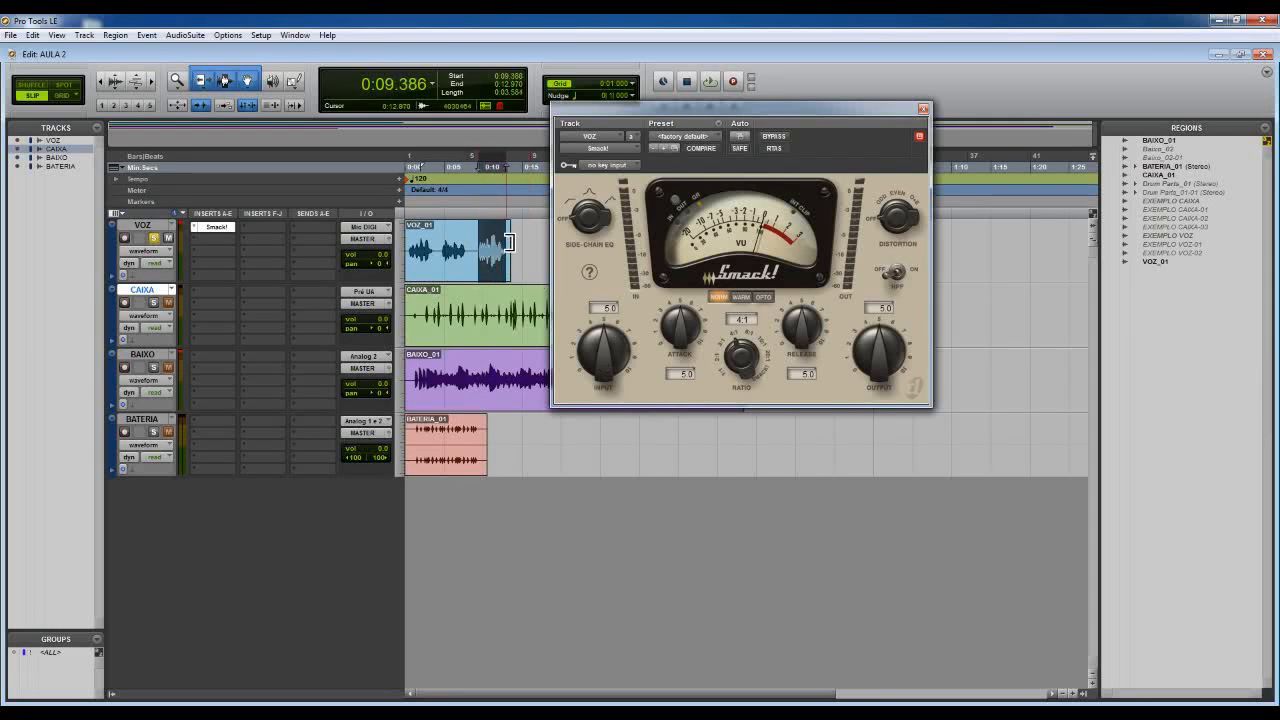
{"action": "key", "text": "space"}
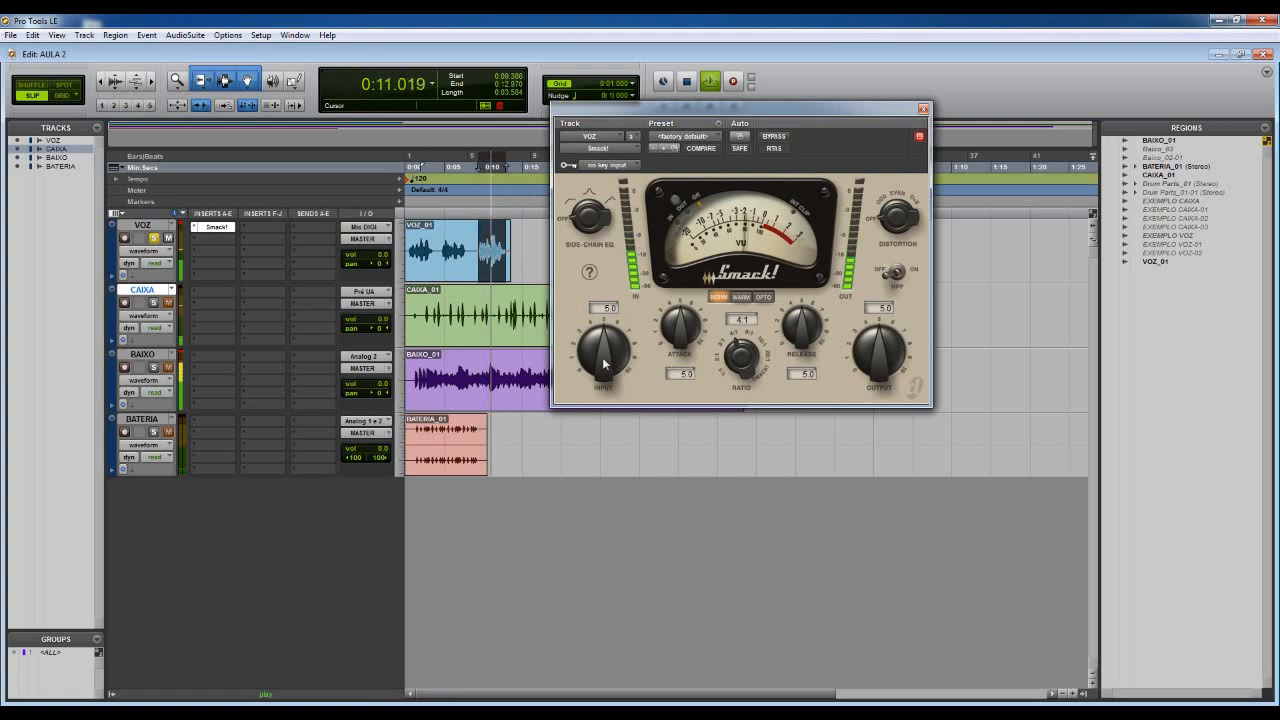
{"action": "left_click_drag", "start_coordinate": [603, 365], "coordinate": [604, 342]}
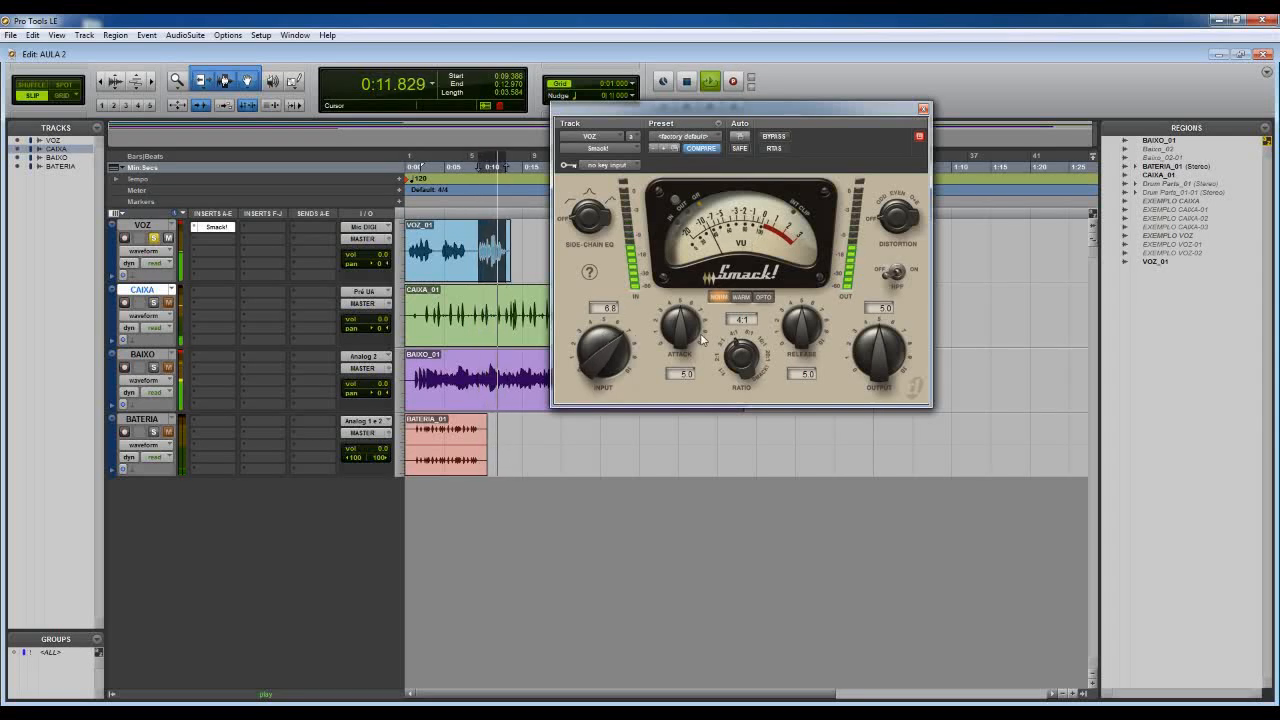
{"action": "left_click", "coordinate": [777, 142]}
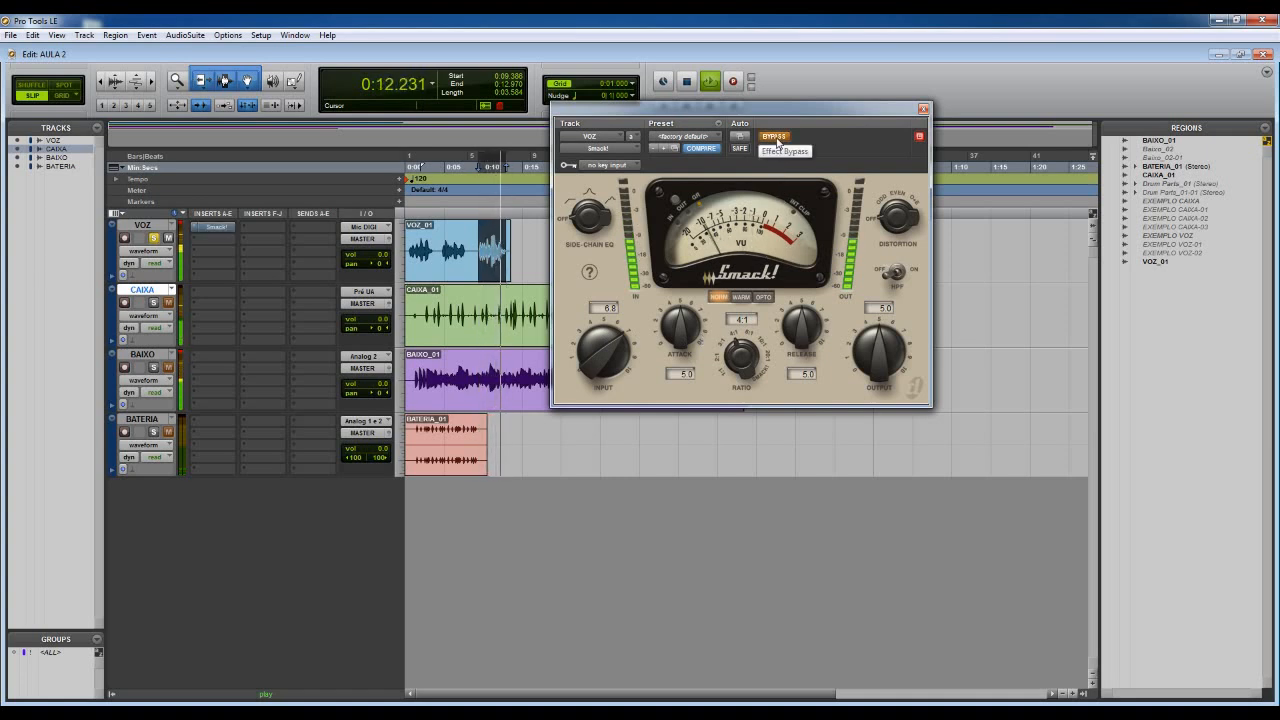
{"action": "left_click", "coordinate": [777, 142]}
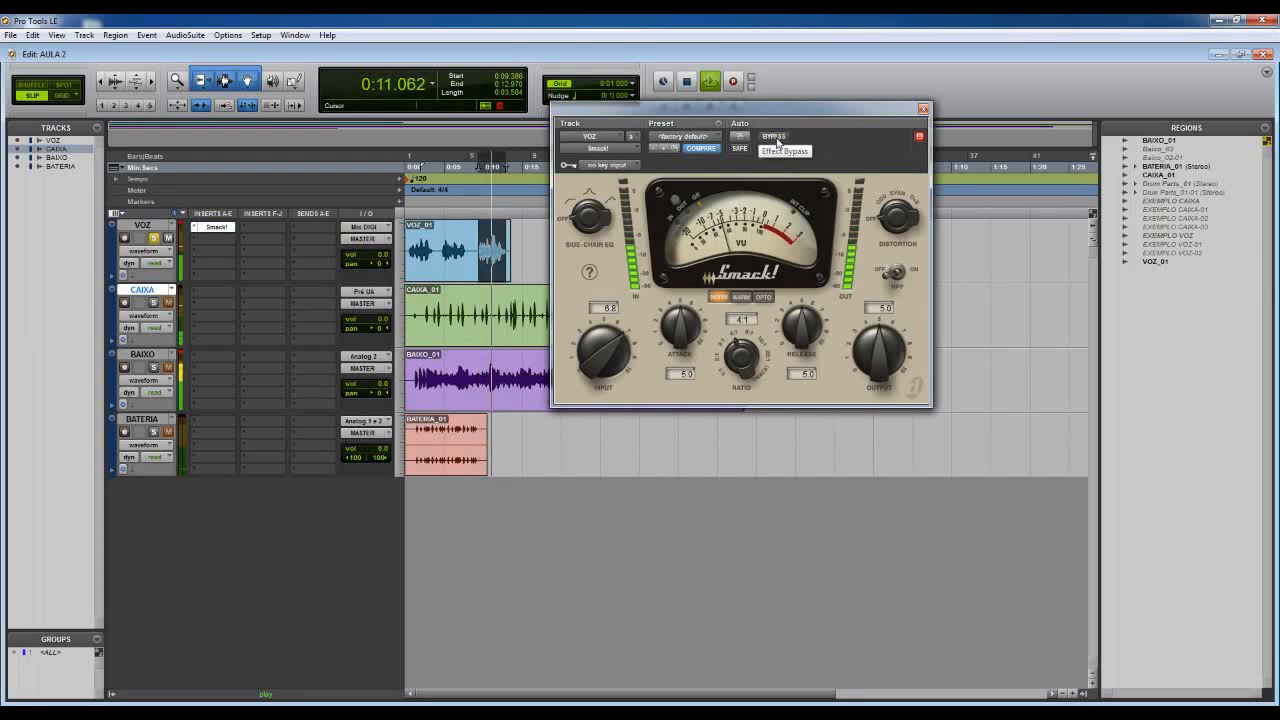
{"action": "key", "text": "space"}
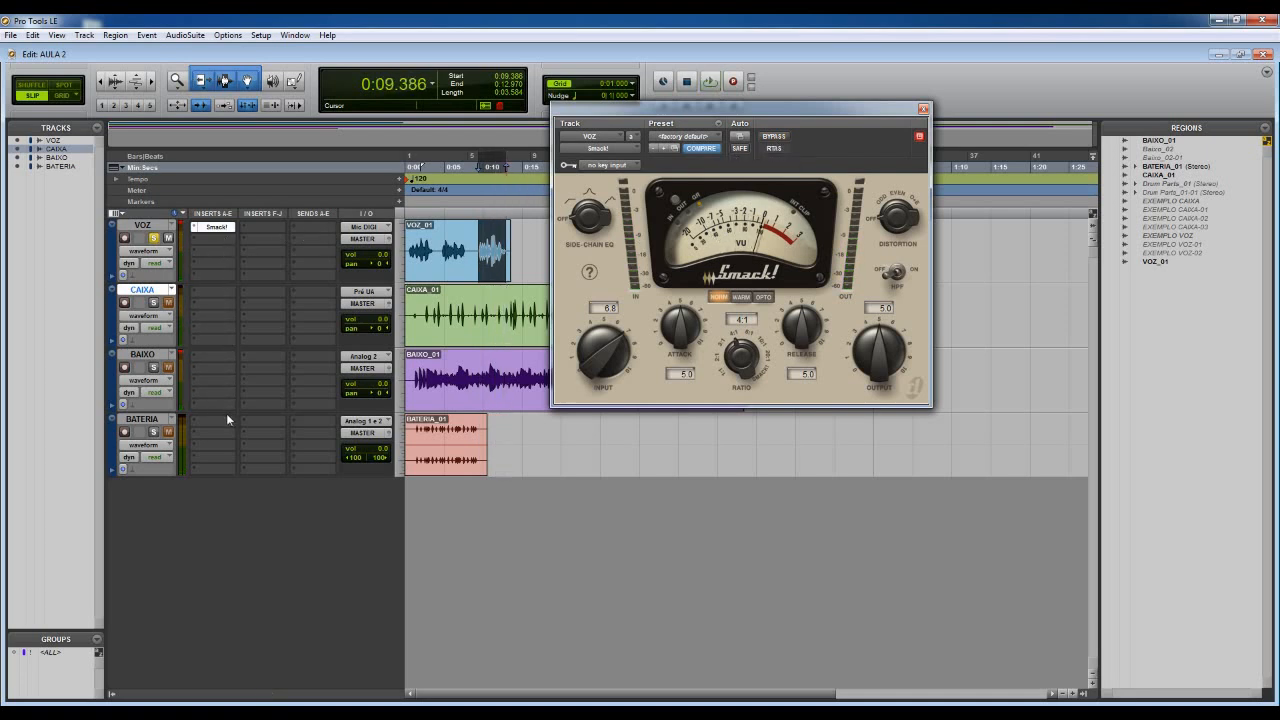
Step: Move the Smack! insert from VOZ to the BATERIA track, and solo that track with the plug-in bypassed
{"action": "left_click_drag", "start_coordinate": [226, 413], "coordinate": [226, 420]}
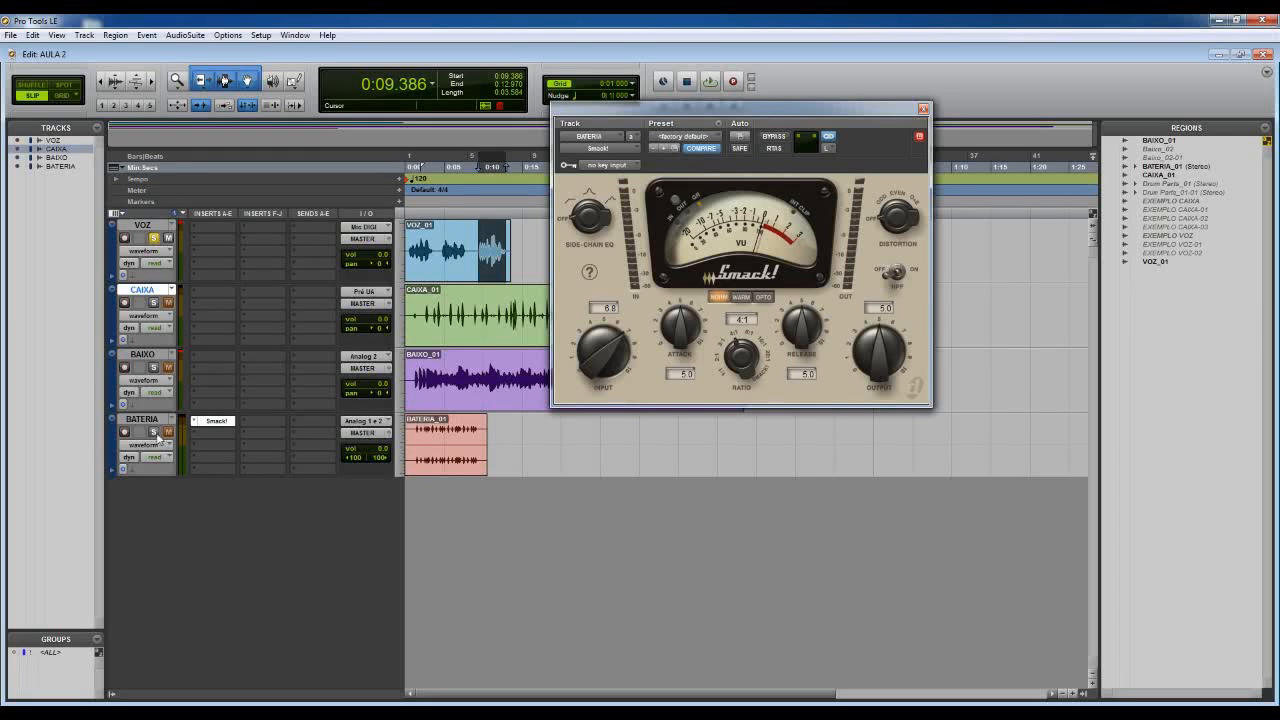
{"action": "left_click", "coordinate": [153, 432]}
{"action": "left_click", "coordinate": [774, 137]}
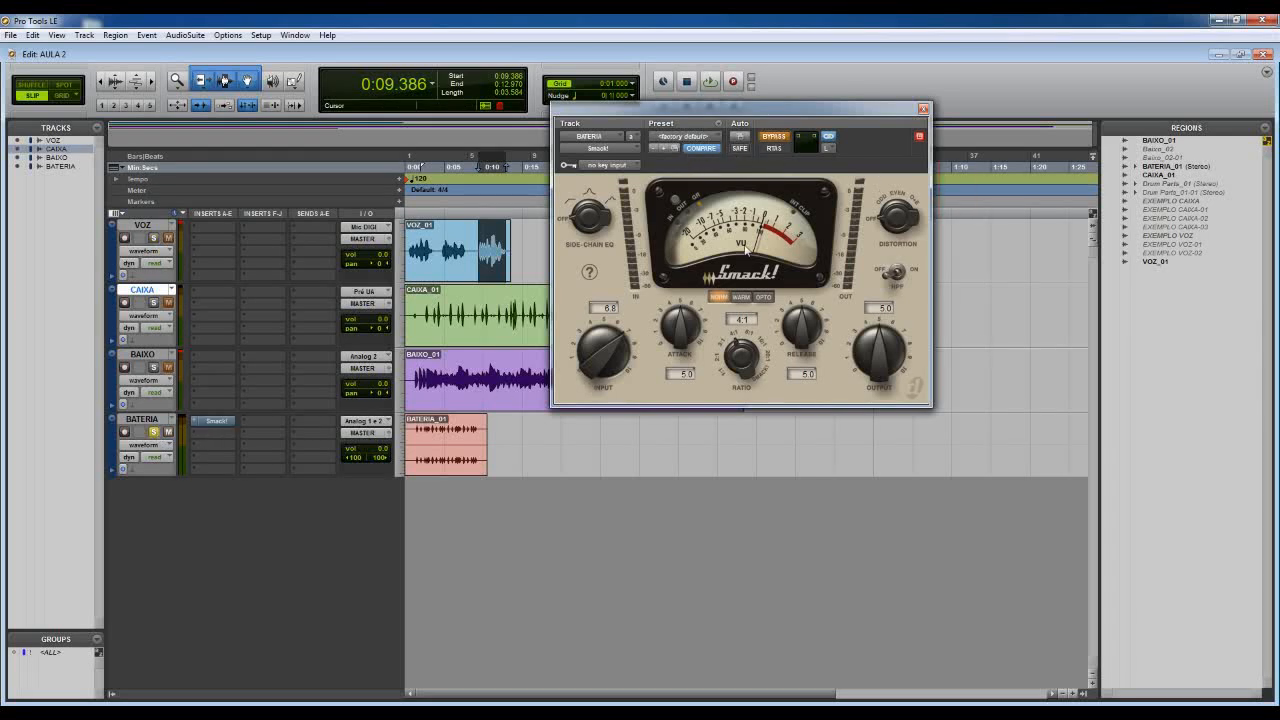
Step: Play most of the BATERIA_01 region with Smack! bypassed and active to compare the drum sound, and stop playback
{"action": "key", "text": "space"}
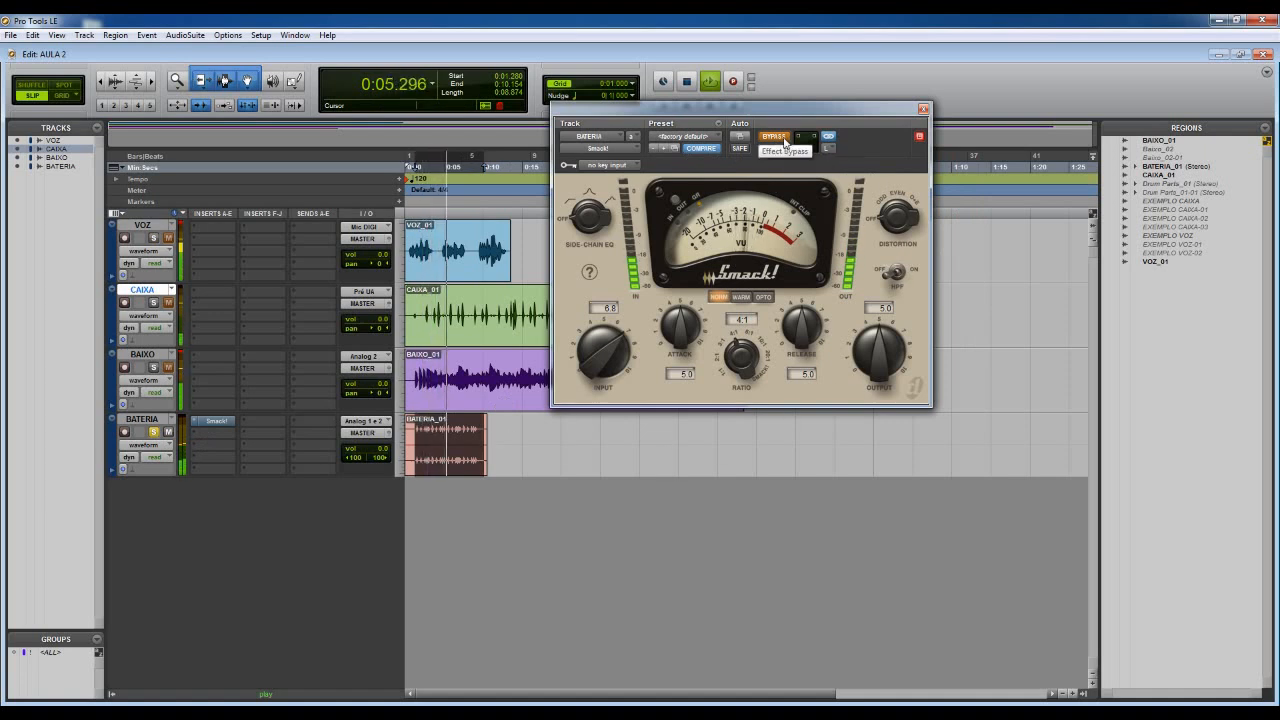
{"action": "key", "text": "space"}
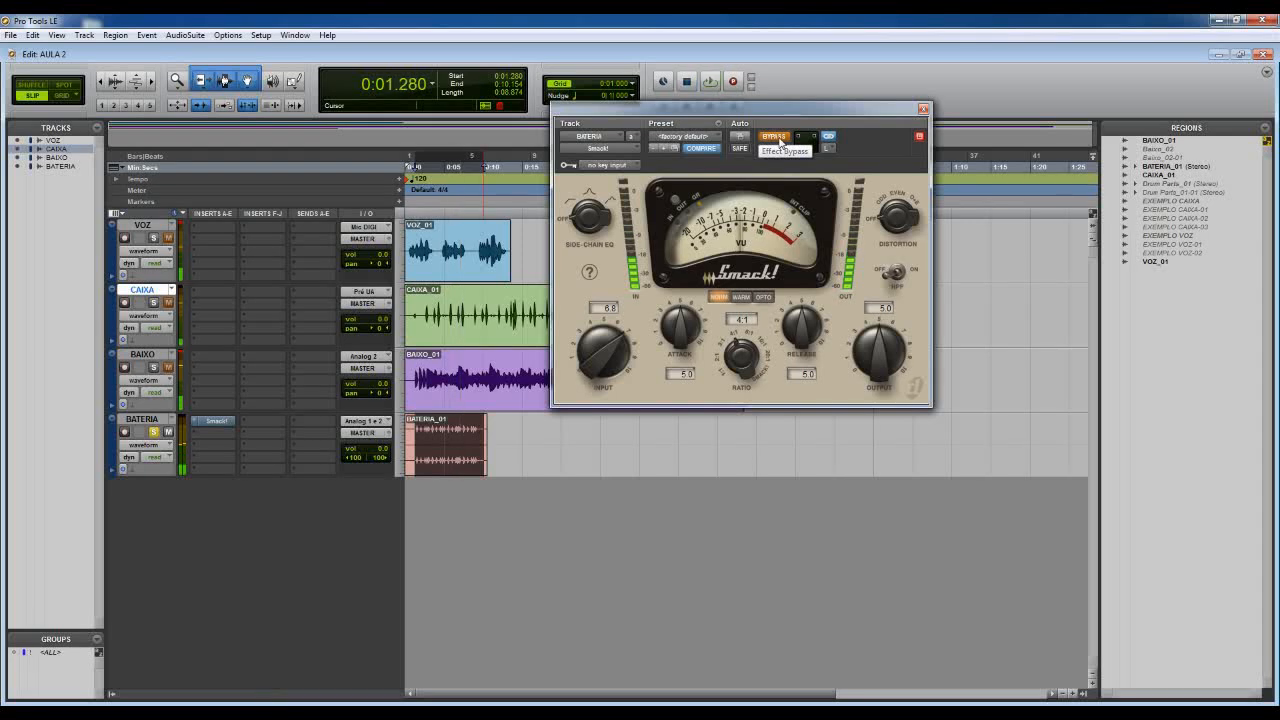
{"action": "key", "text": "space"}
{"action": "left_click", "coordinate": [779, 141]}
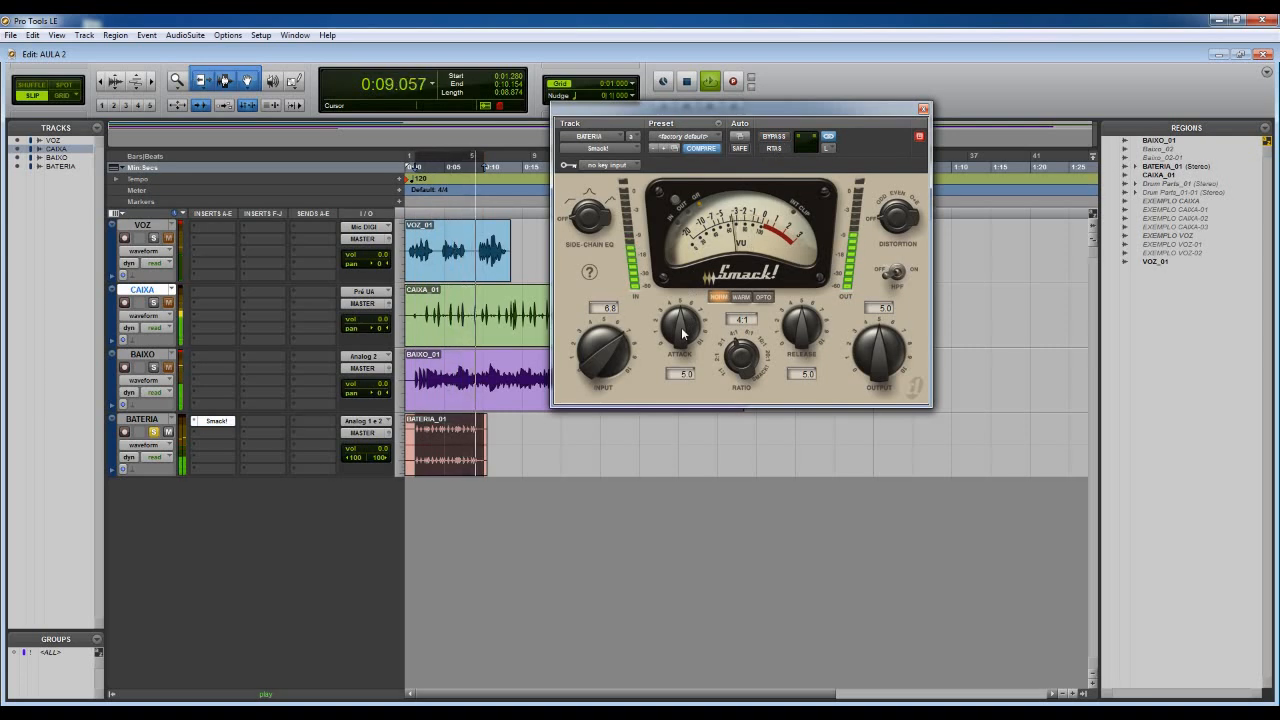
{"action": "key", "text": "space"}
Step: Play the BATERIA selection while raising the Smack! attack to 7.5, and stop playback
{"action": "key", "text": "space"}
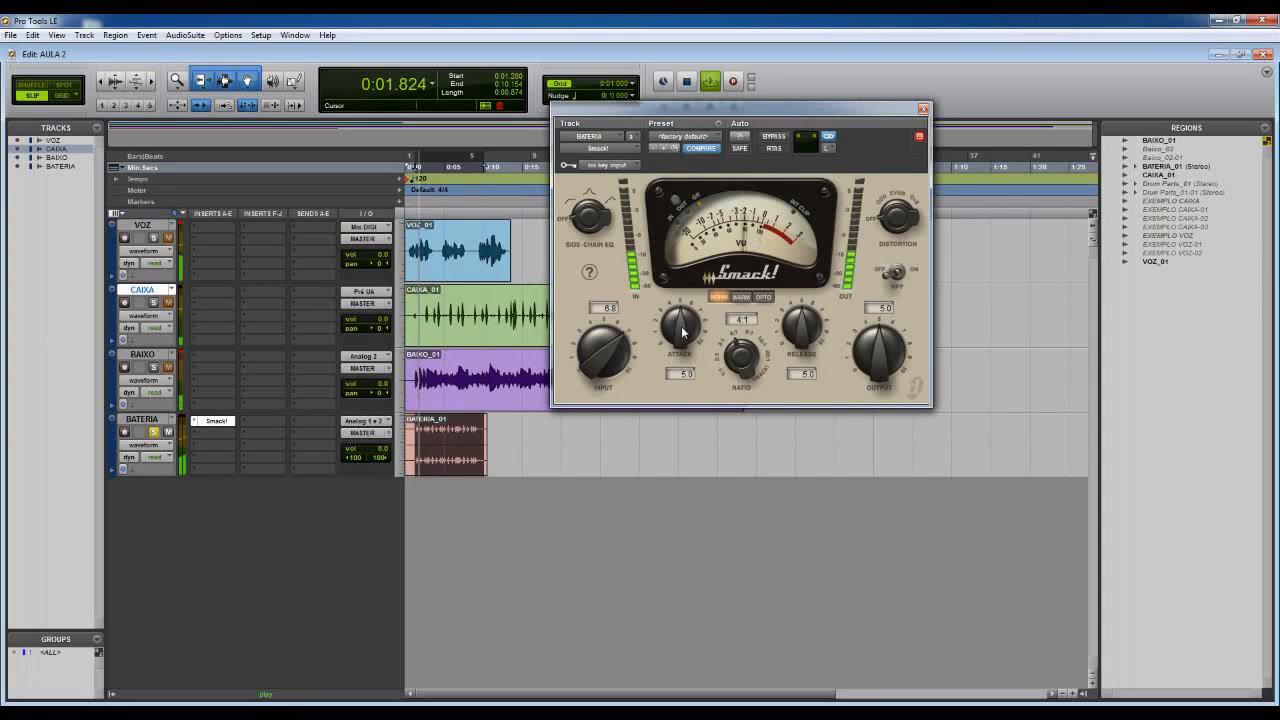
{"action": "left_click_drag", "start_coordinate": [679, 325], "coordinate": [687, 332]}
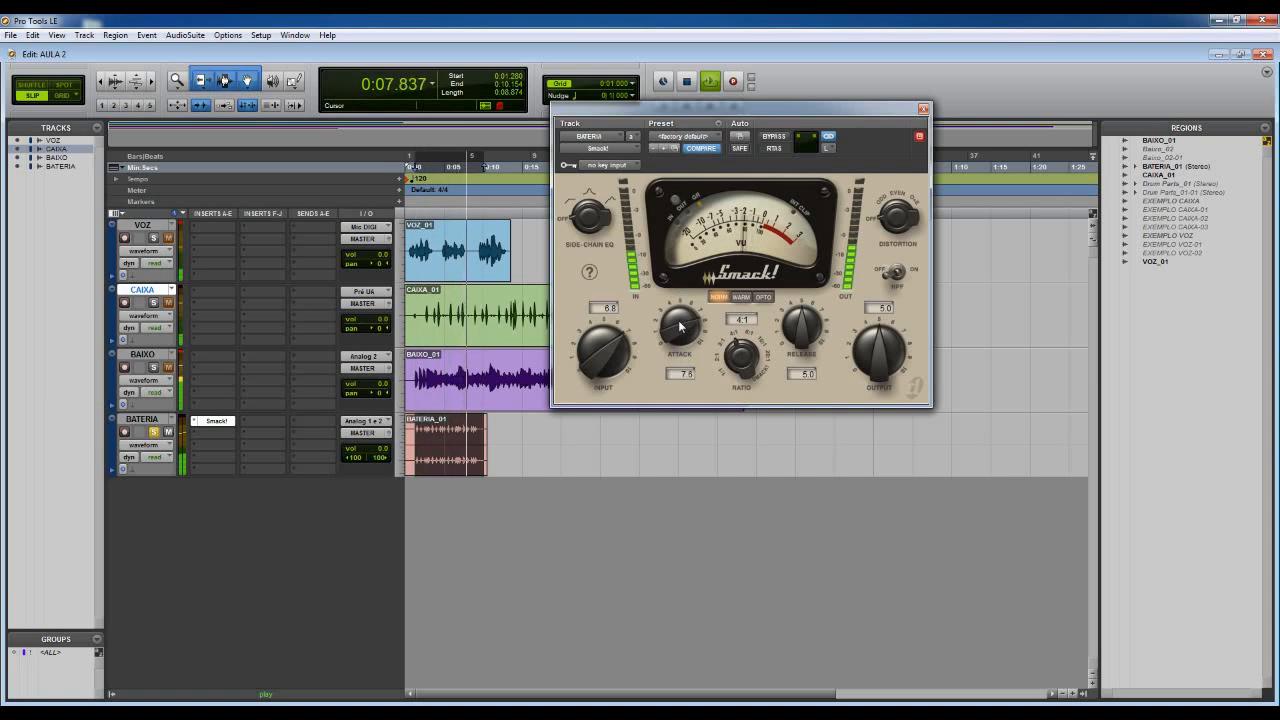
{"action": "key", "text": "space"}
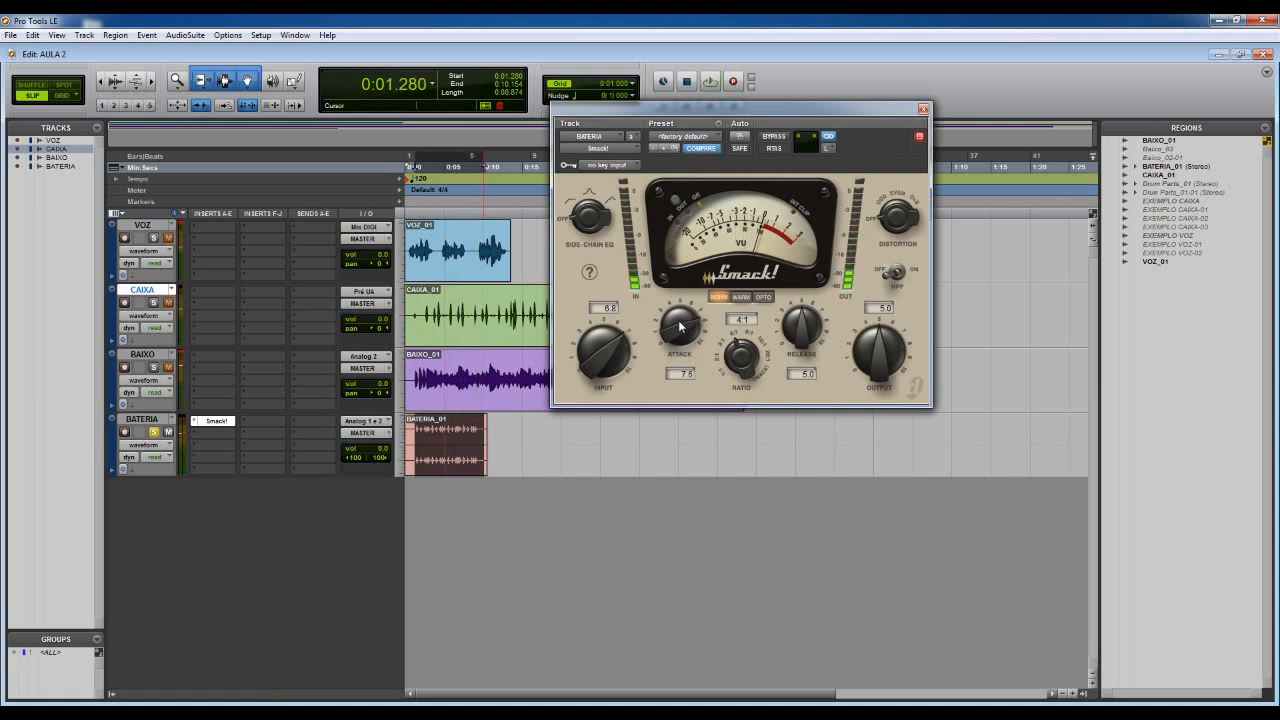